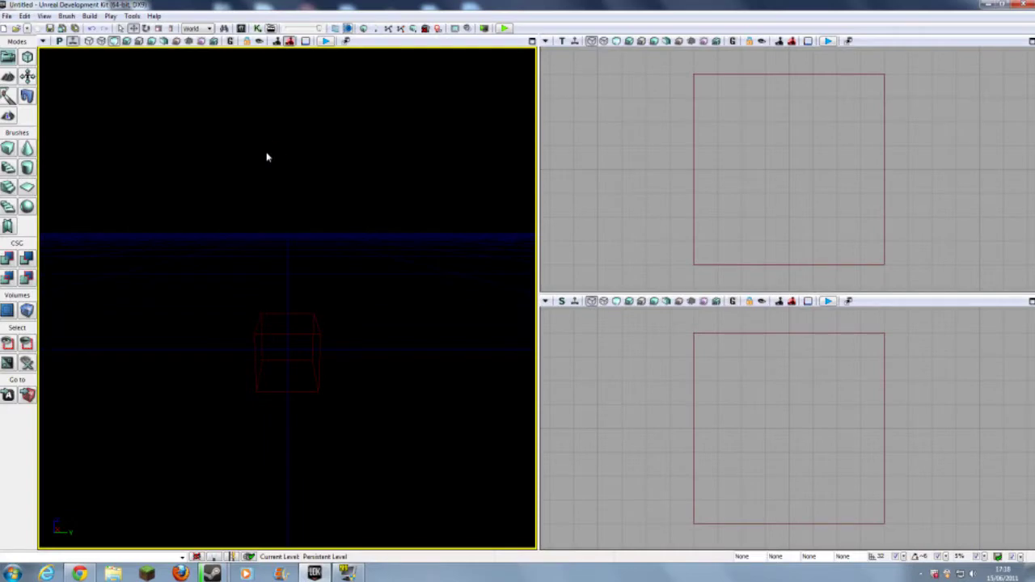
{"action": "right_click_drag", "start_coordinate": [412, 375], "coordinate": [429, 405]}
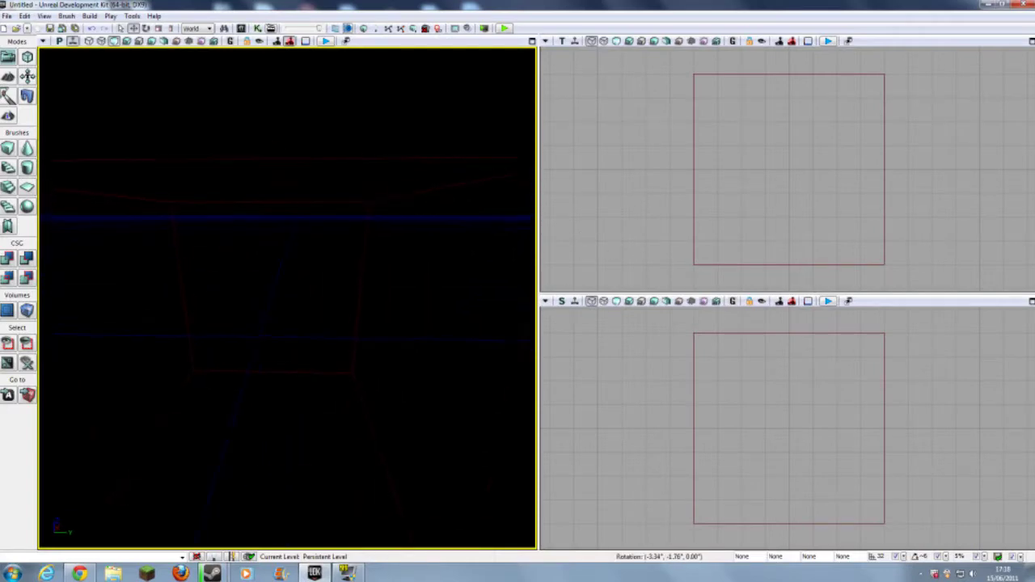
{"action": "right_click_drag", "start_coordinate": [287, 299], "coordinate": [384, 323]}
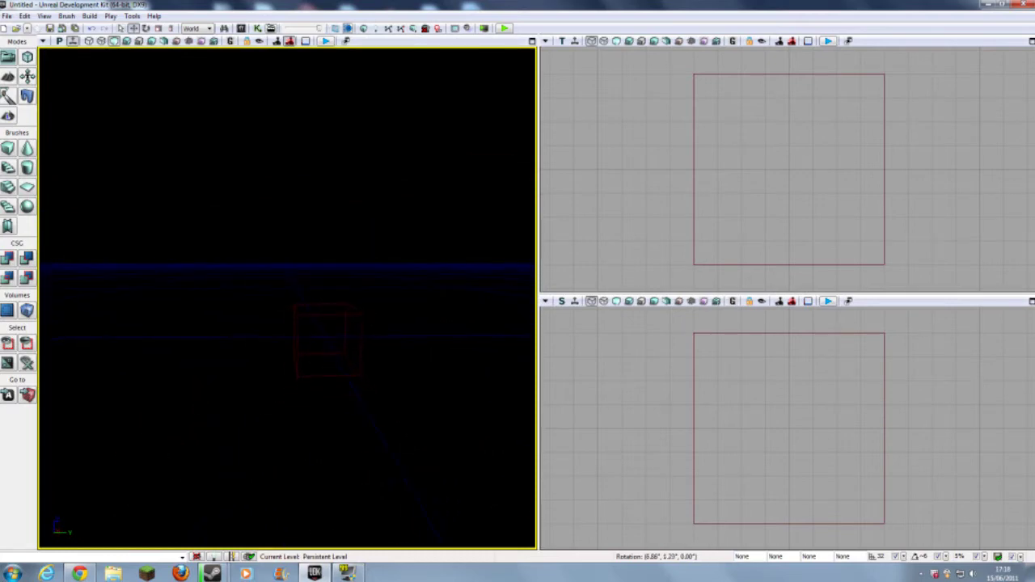
{"action": "right_click_drag", "start_coordinate": [287, 299], "coordinate": [312, 293]}
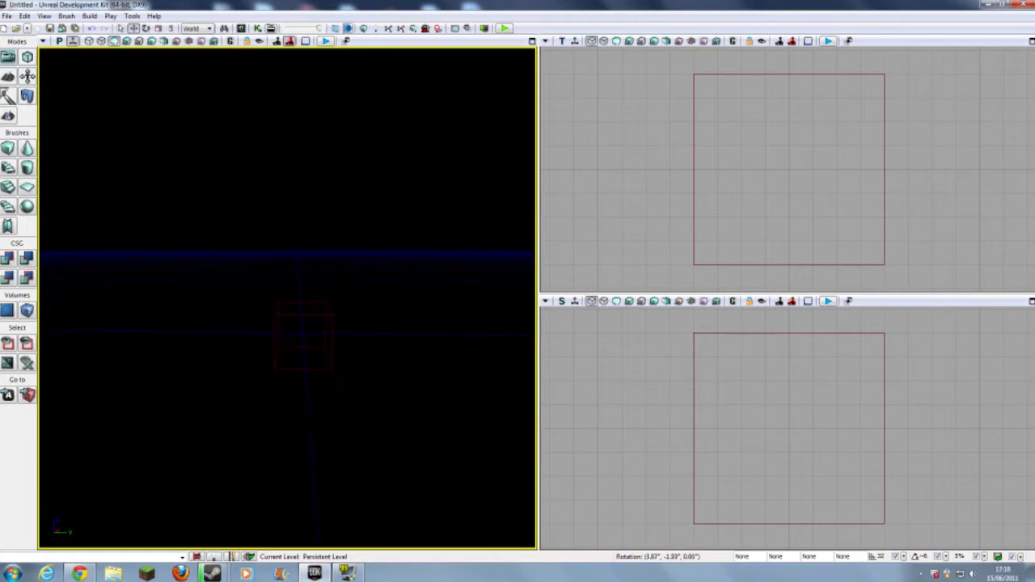
{"action": "right_click_drag", "start_coordinate": [287, 299], "coordinate": [204, 324]}
{"action": "mouse_move", "coordinate": [317, 327]}
{"action": "right_mouse_down"}
{"action": "mouse_move", "coordinate": [334, 336]}
{"action": "mouse_move", "coordinate": [327, 323]}
{"action": "right_mouse_up"}
{"action": "right_click_drag", "start_coordinate": [411, 373], "coordinate": [413, 373]}
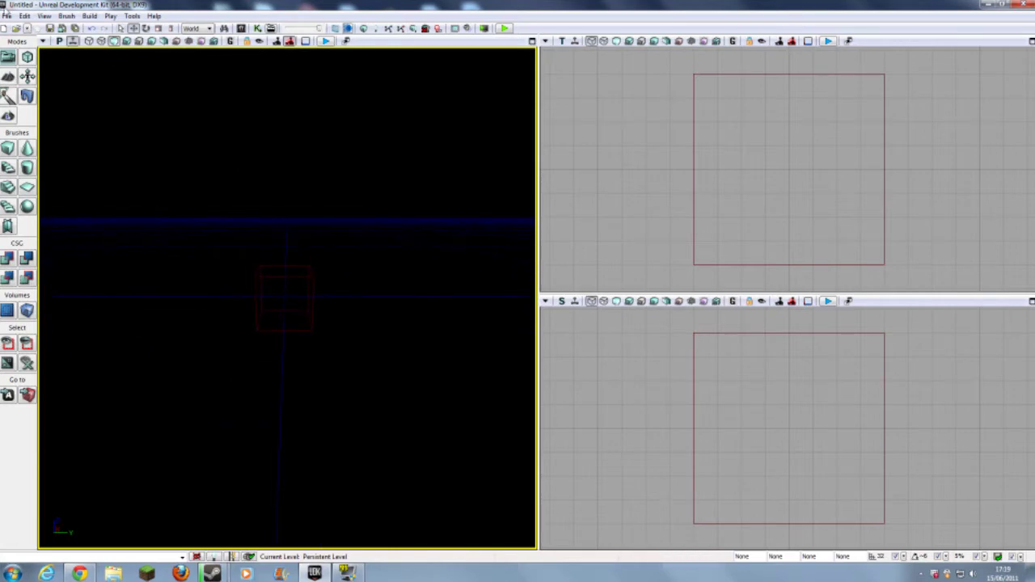
Open the map file DM-FirstMap.udk and dismiss the map check report.
{"action": "left_click", "coordinate": [7, 17]}
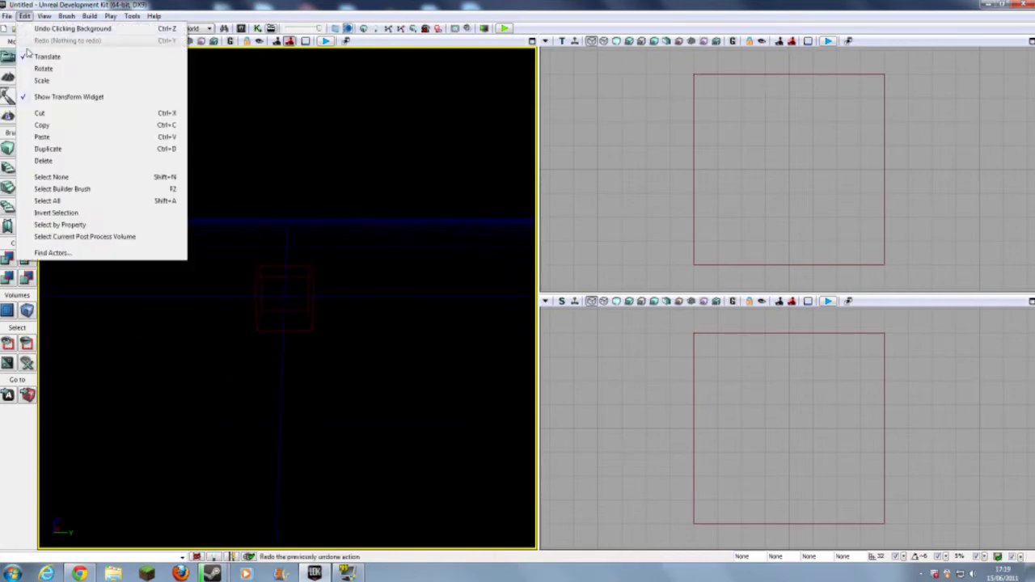
{"action": "left_click", "coordinate": [22, 41]}
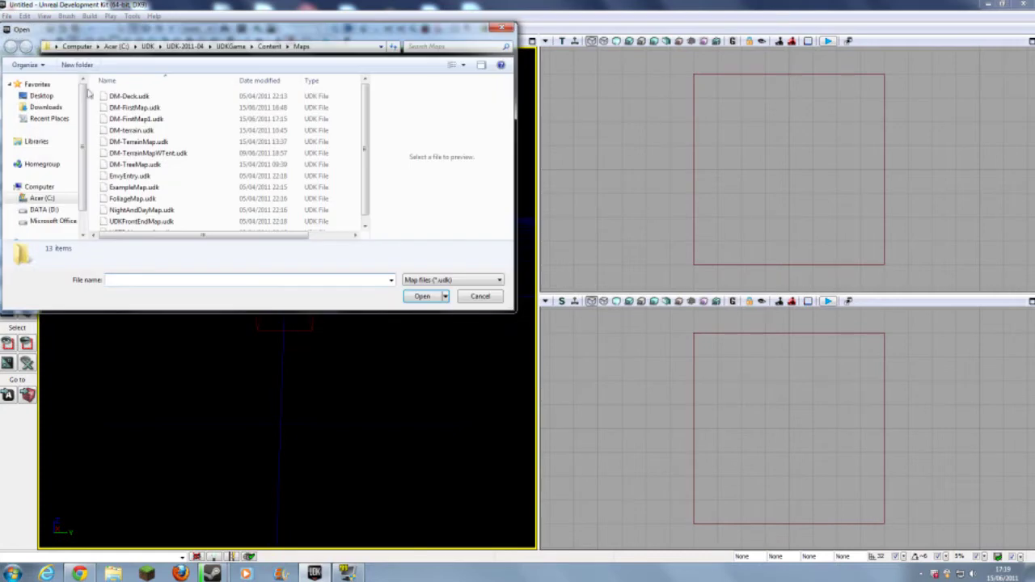
{"action": "left_click", "coordinate": [132, 109]}
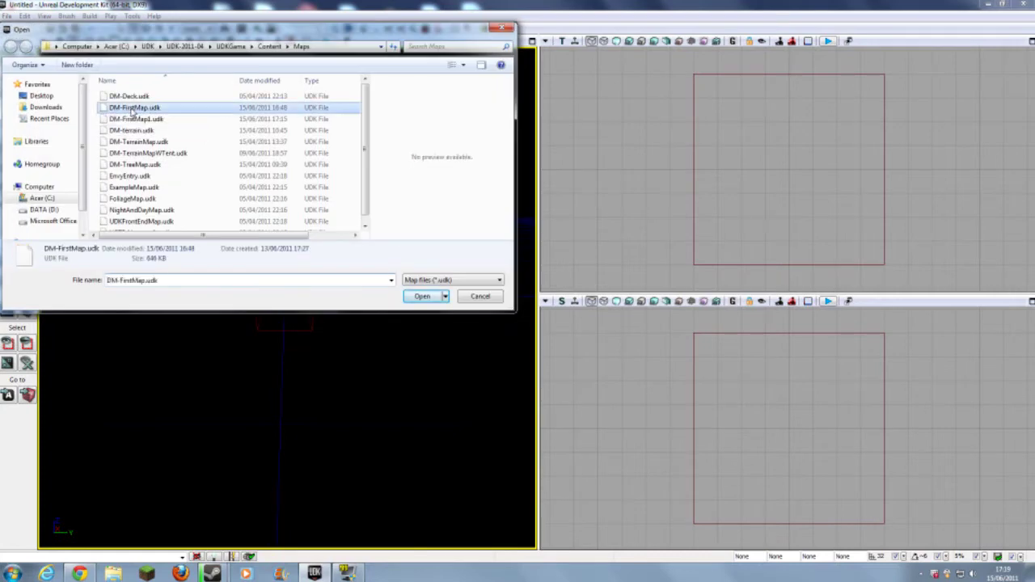
{"action": "left_click", "coordinate": [422, 296]}
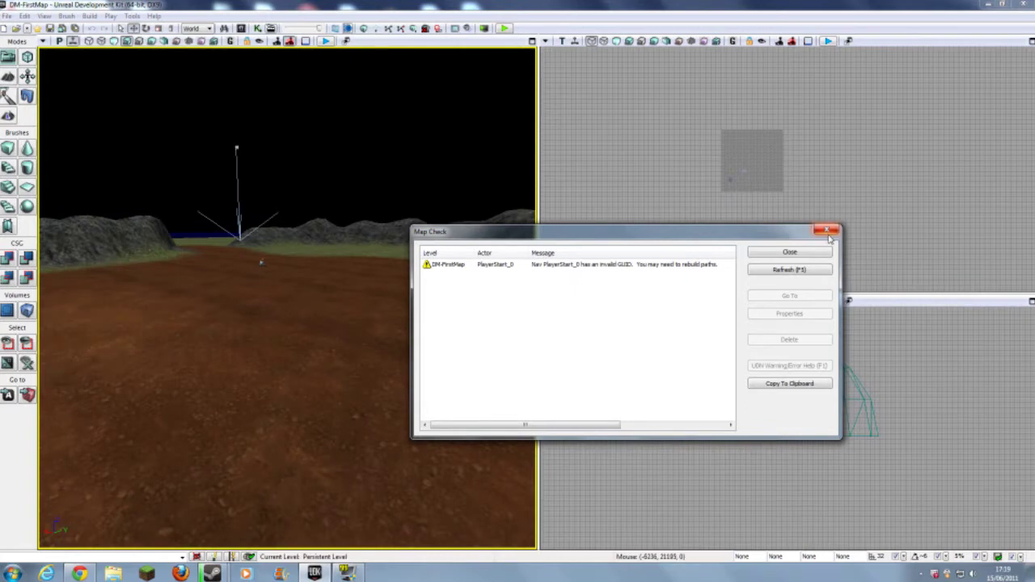
{"action": "left_click", "coordinate": [826, 231]}
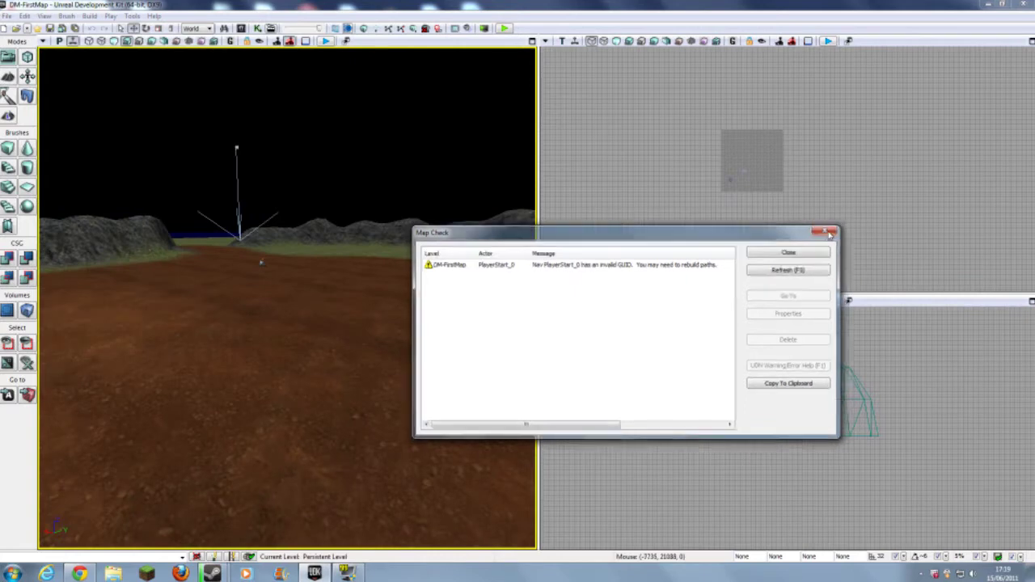
Select the red builder brush near the stone building on the terrain.
{"action": "right_click_drag", "start_coordinate": [287, 298], "coordinate": [312, 330]}
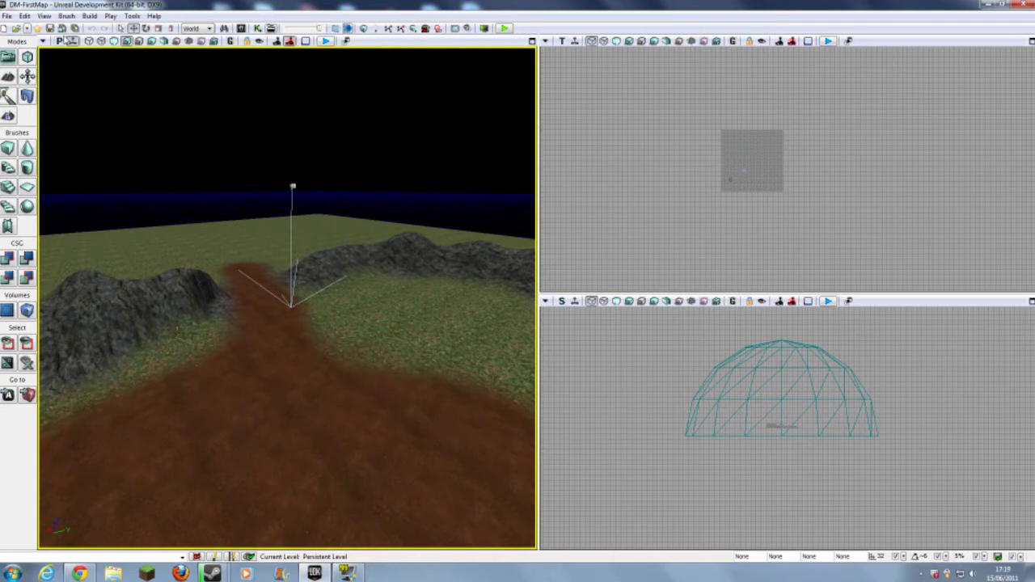
{"action": "right_click_drag", "start_coordinate": [217, 190], "coordinate": [189, 191]}
{"action": "left_click", "coordinate": [71, 43]}
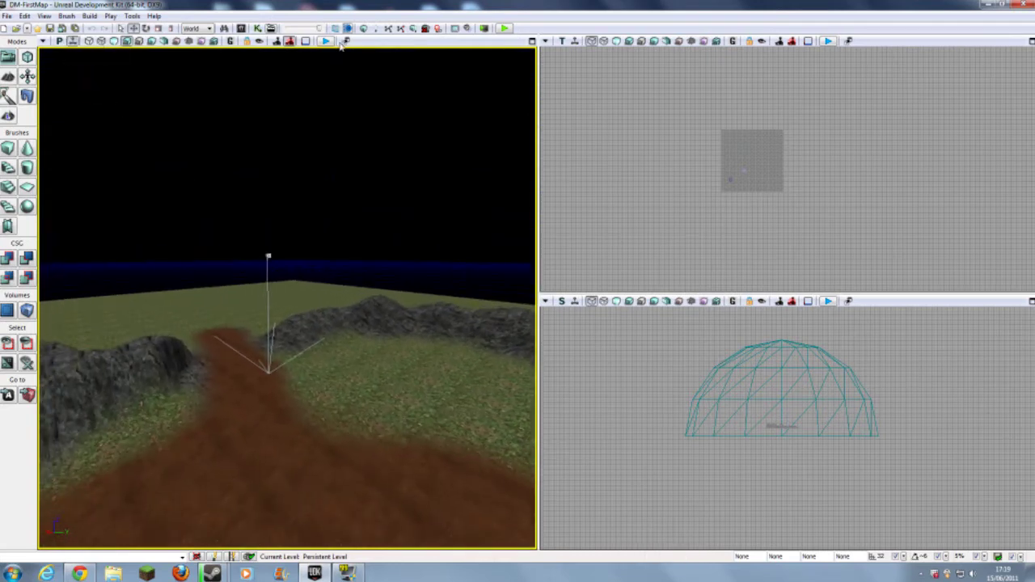
{"action": "left_click", "coordinate": [293, 46]}
{"action": "left_click", "coordinate": [293, 45]}
{"action": "right_click_drag", "start_coordinate": [293, 153], "coordinate": [226, 207]}
{"action": "mouse_move", "coordinate": [173, 412]}
{"action": "right_mouse_down"}
{"action": "mouse_move", "coordinate": [358, 335]}
{"action": "mouse_move", "coordinate": [316, 321]}
{"action": "mouse_move", "coordinate": [407, 331]}
{"action": "mouse_move", "coordinate": [379, 363]}
{"action": "mouse_move", "coordinate": [359, 351]}
{"action": "right_mouse_up"}
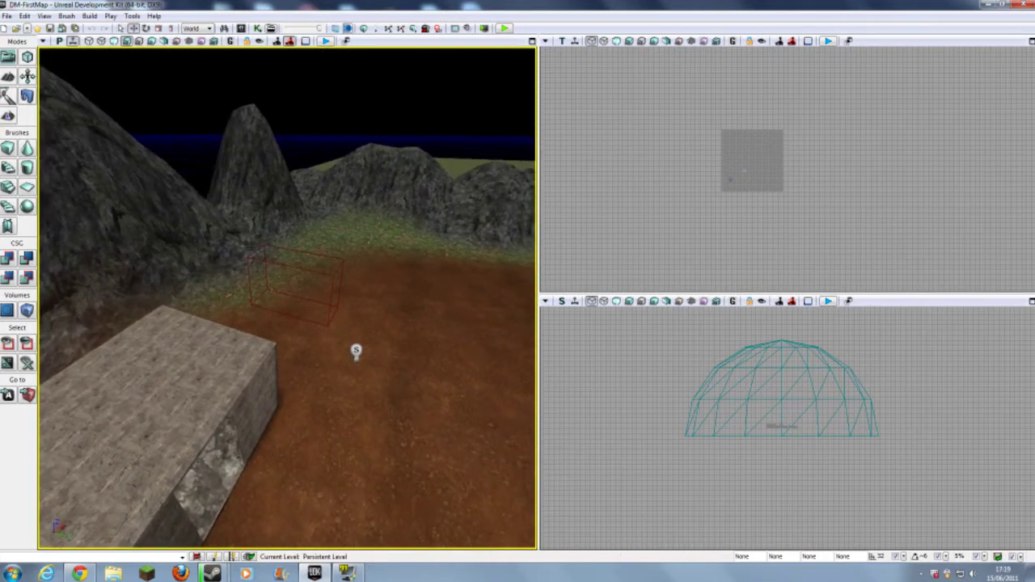
{"action": "left_click", "coordinate": [334, 279]}
{"action": "mouse_move", "coordinate": [334, 279]}
{"action": "right_mouse_down"}
{"action": "mouse_move", "coordinate": [222, 295]}
{"action": "mouse_move", "coordinate": [187, 239]}
{"action": "mouse_move", "coordinate": [89, 259]}
{"action": "mouse_move", "coordinate": [162, 251]}
{"action": "mouse_move", "coordinate": [219, 279]}
{"action": "right_mouse_up"}
{"action": "mouse_move", "coordinate": [320, 295]}
{"action": "right_mouse_down"}
{"action": "mouse_move", "coordinate": [303, 301]}
{"action": "mouse_move", "coordinate": [323, 306]}
{"action": "right_mouse_up"}
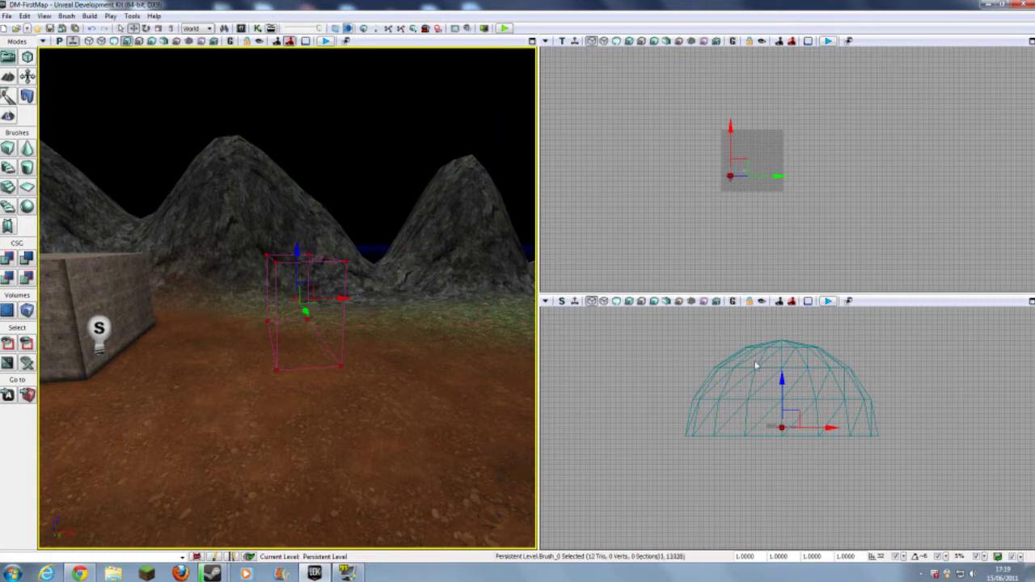
Measure the width of the sky dome's base in the side view.
{"action": "left_click", "coordinate": [686, 447]}
{"action": "middle_click_drag", "start_coordinate": [686, 443], "coordinate": [878, 443]}
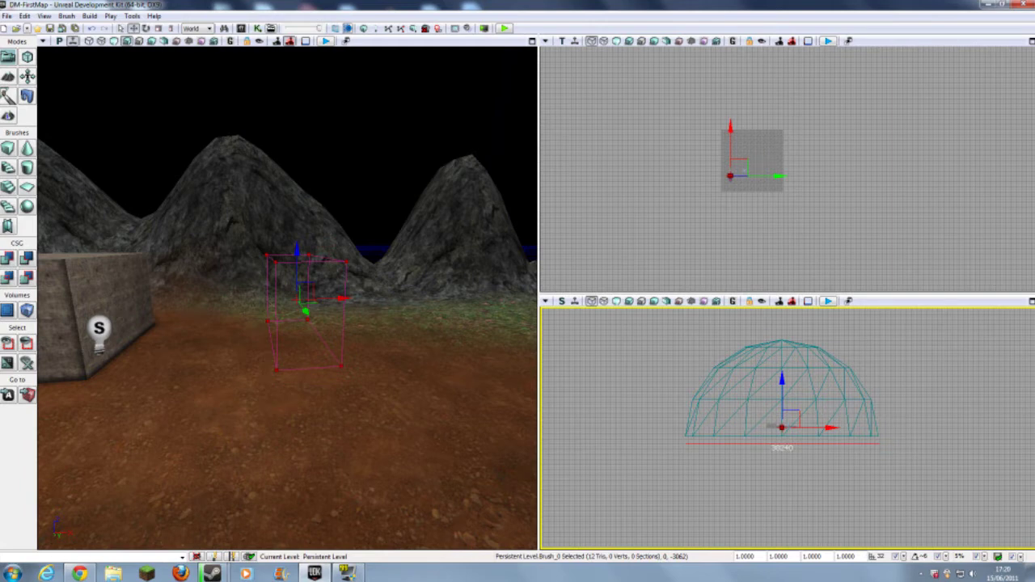
{"action": "middle_click_drag", "start_coordinate": [880, 444], "coordinate": [880, 443]}
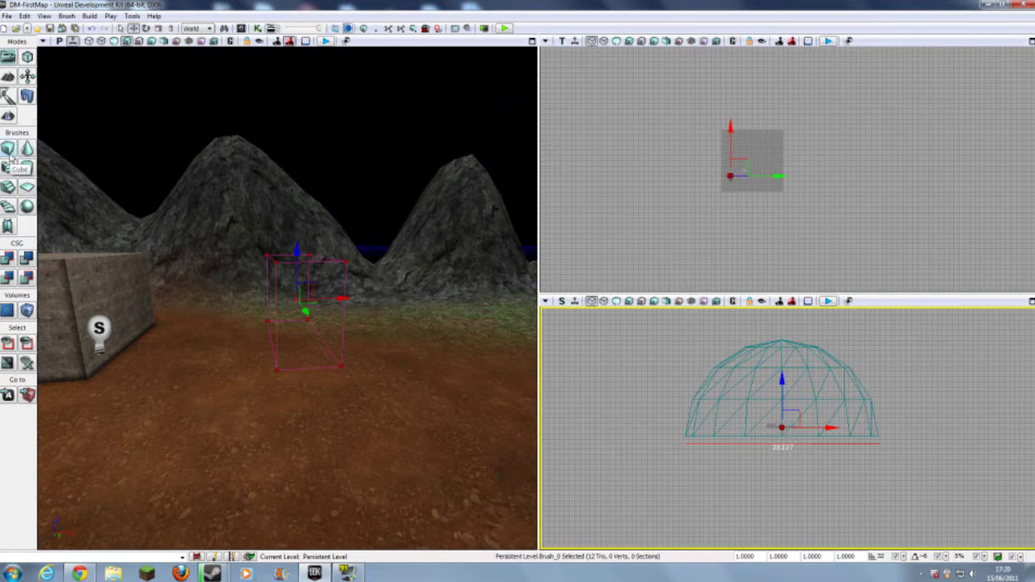
Build a cube builder brush with X 38337, Y 38337 and Z 23776.
{"action": "right_click", "coordinate": [9, 151]}
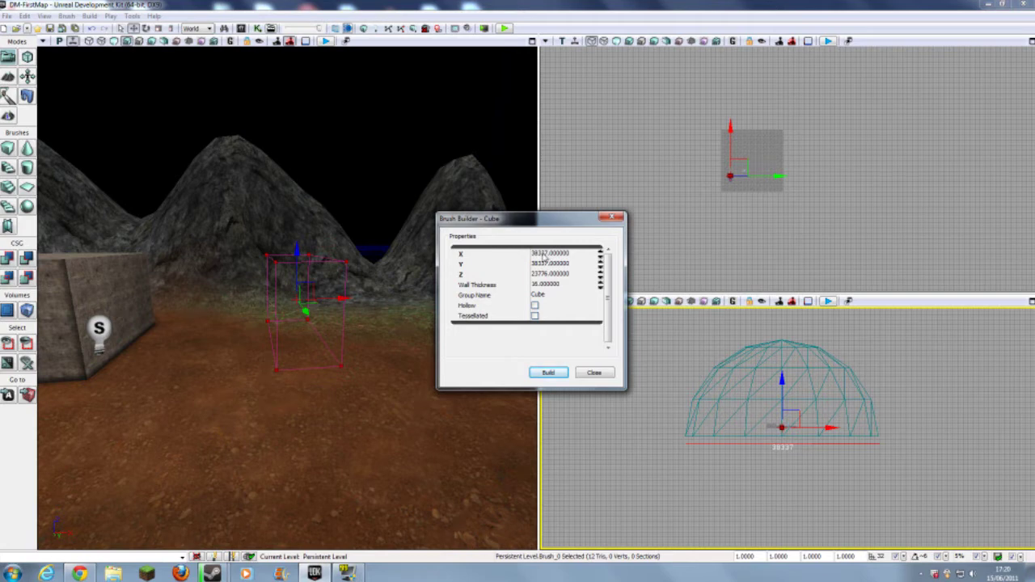
{"action": "left_click_drag", "start_coordinate": [538, 228], "coordinate": [506, 227]}
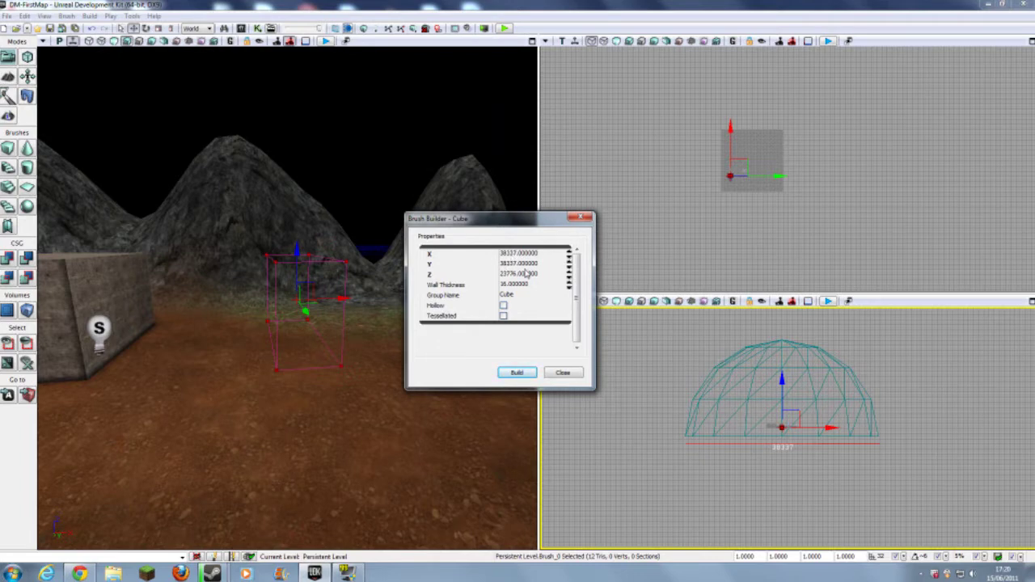
{"action": "left_click", "coordinate": [510, 264]}
{"action": "left_click", "coordinate": [513, 255]}
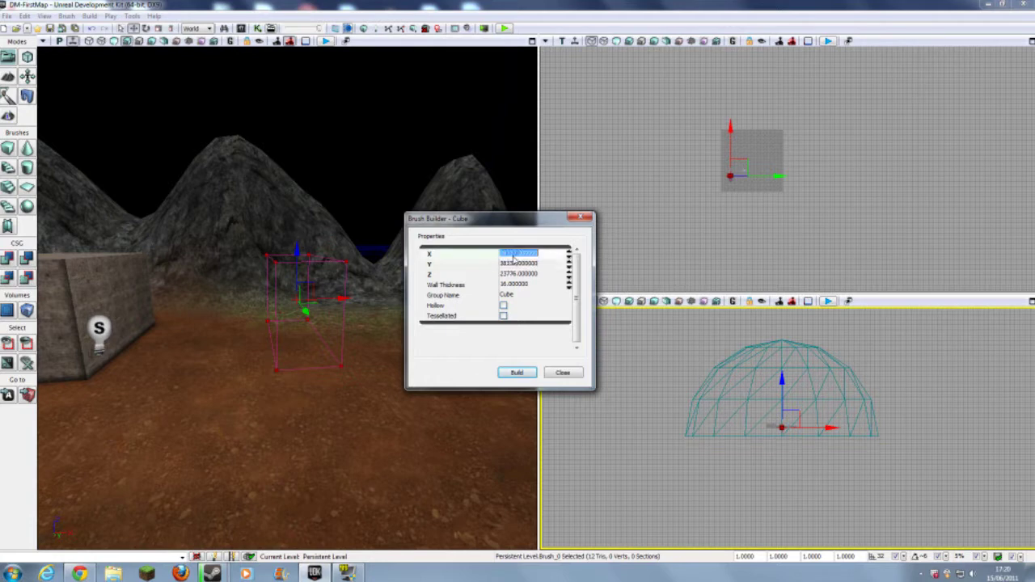
{"action": "left_click", "coordinate": [511, 275]}
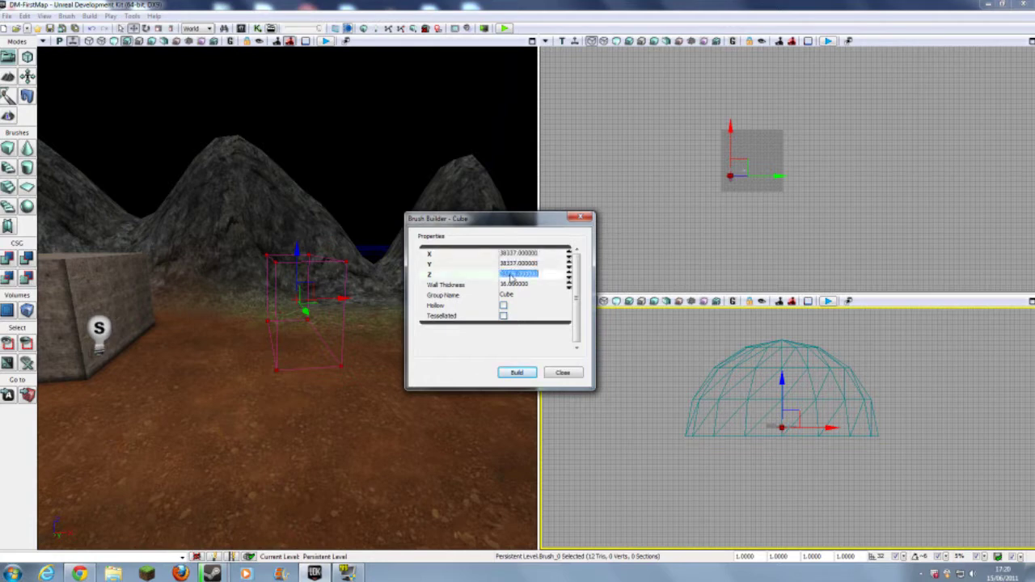
{"action": "left_click", "coordinate": [517, 373]}
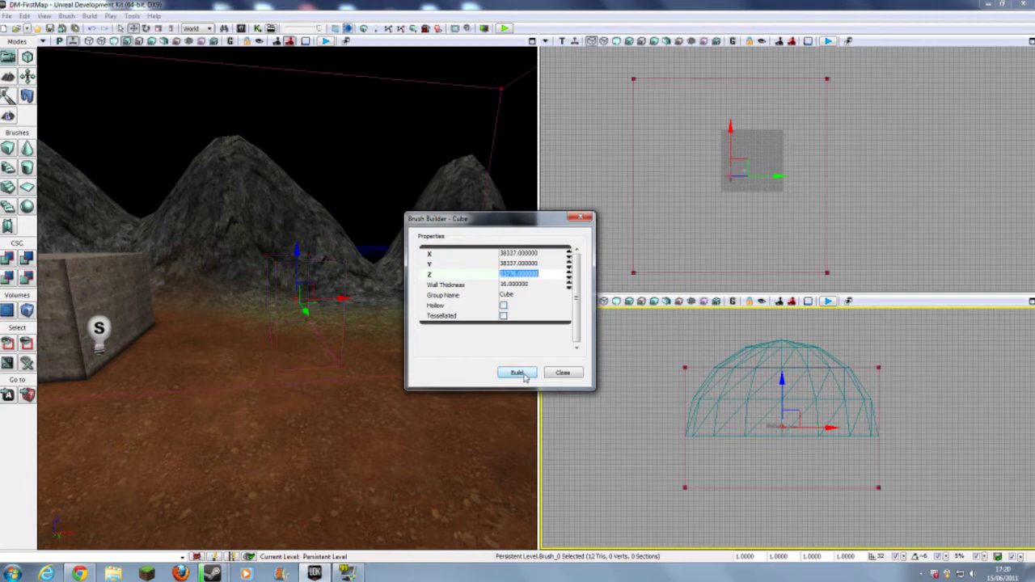
{"action": "left_click", "coordinate": [569, 378]}
Raise the cube builder brush to enclose the sky dome's height and centre it over the terrain in the top view.
{"action": "mouse_move", "coordinate": [486, 376]}
{"action": "right_mouse_down"}
{"action": "mouse_move", "coordinate": [218, 346]}
{"action": "mouse_move", "coordinate": [257, 388]}
{"action": "mouse_move", "coordinate": [398, 395]}
{"action": "right_mouse_up"}
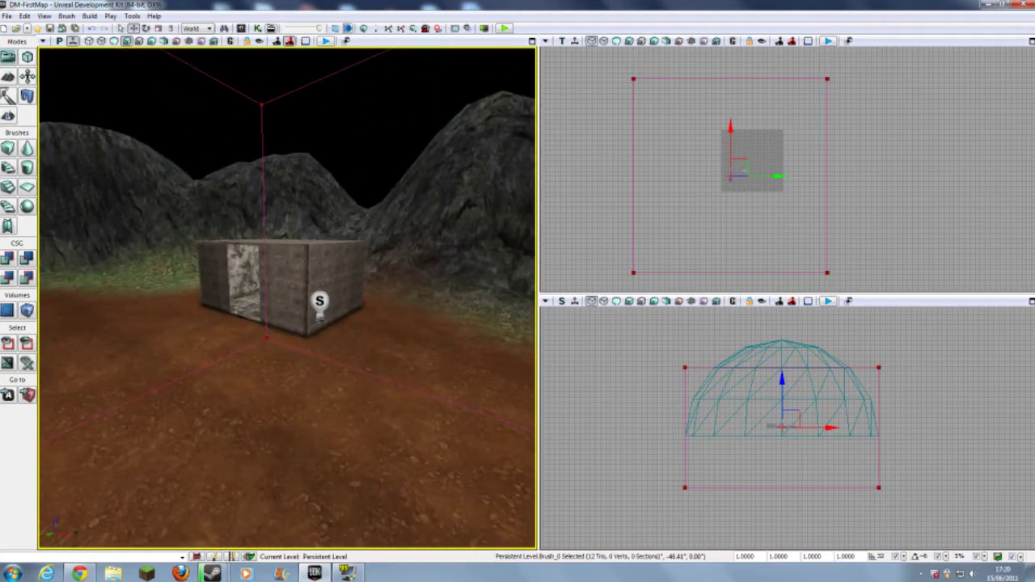
{"action": "right_click_drag", "start_coordinate": [320, 387], "coordinate": [379, 356]}
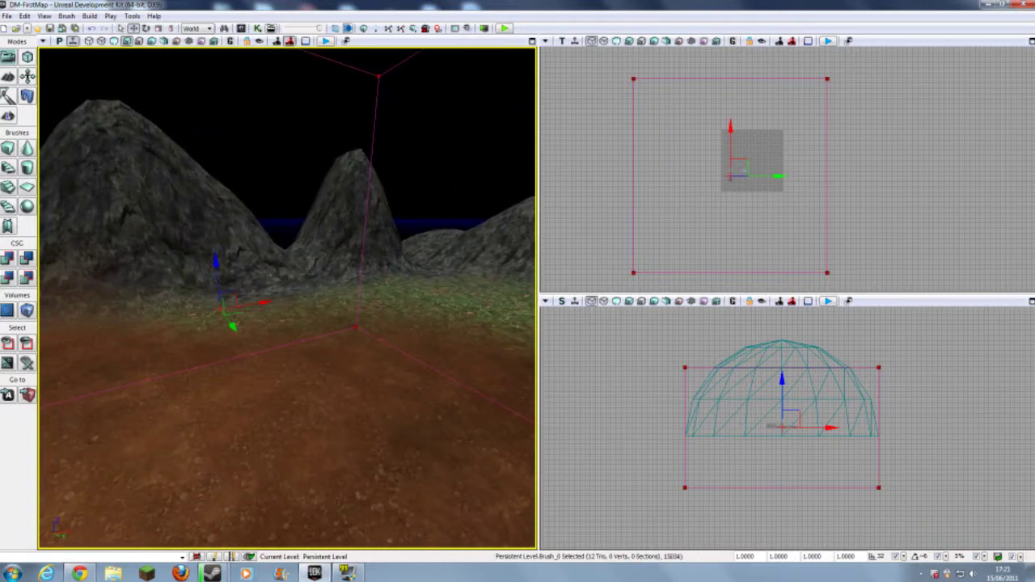
{"action": "left_click", "coordinate": [699, 323]}
{"action": "left_click", "coordinate": [698, 323]}
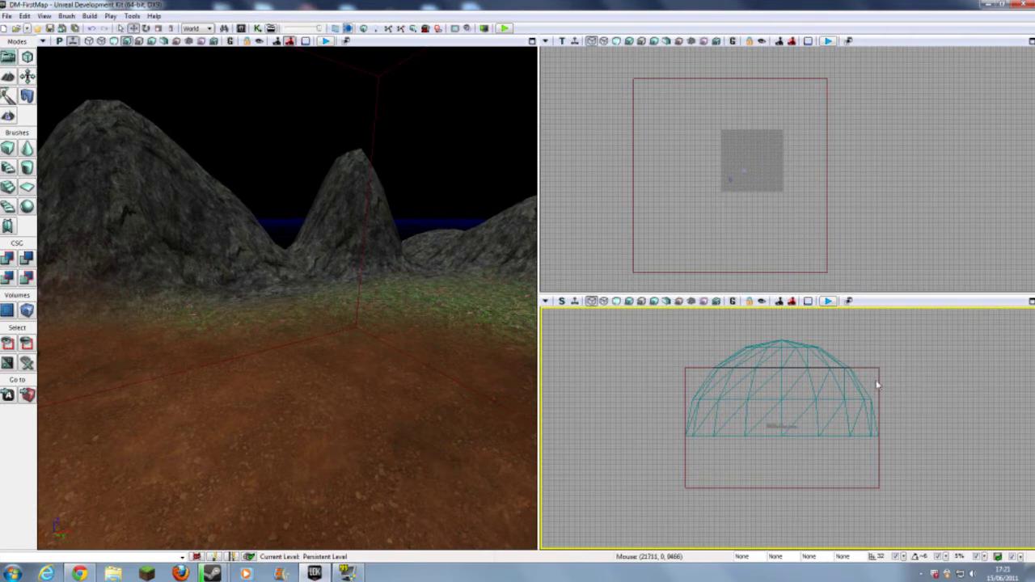
{"action": "left_click", "coordinate": [782, 368]}
{"action": "left_click_drag", "start_coordinate": [783, 381], "coordinate": [783, 341]}
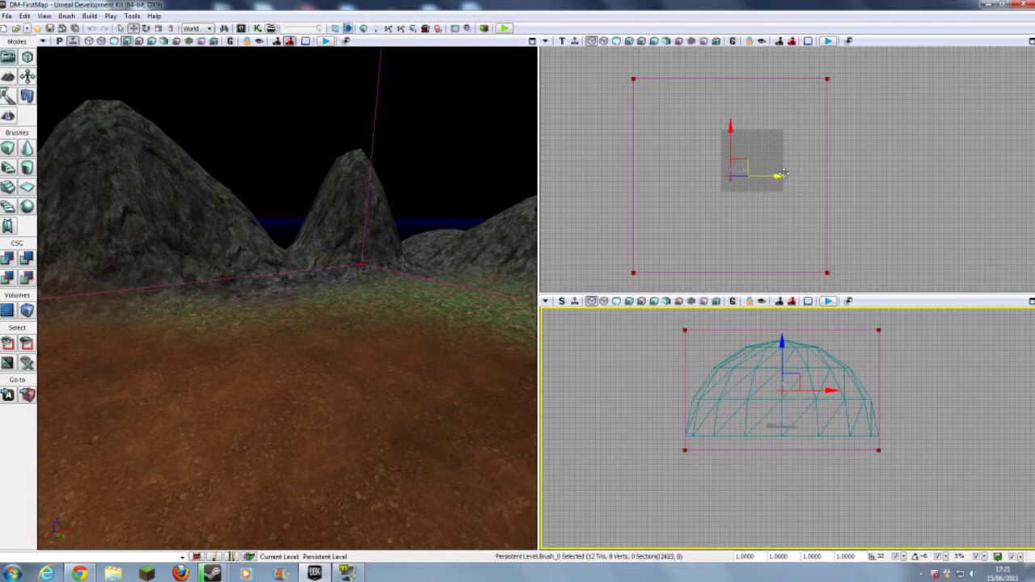
{"action": "left_click_drag", "start_coordinate": [779, 176], "coordinate": [800, 180]}
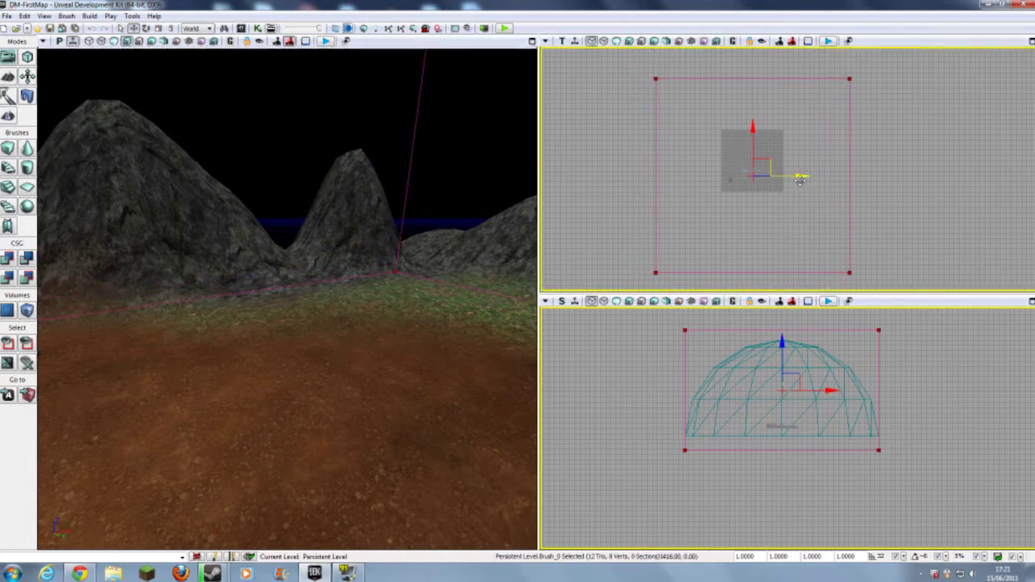
{"action": "left_click_drag", "start_coordinate": [753, 128], "coordinate": [754, 112]}
Add a LightmassImportanceVolume from the cube builder brush centred over the terrain.
{"action": "right_click_drag", "start_coordinate": [288, 307], "coordinate": [380, 283]}
{"action": "left_click_drag", "start_coordinate": [401, 319], "coordinate": [380, 314]}
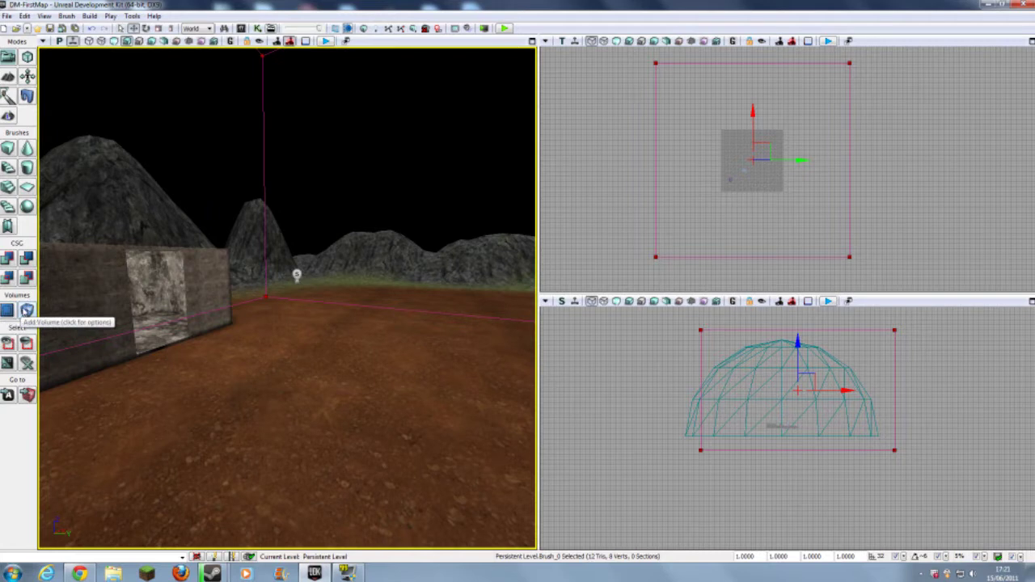
{"action": "right_click", "coordinate": [27, 311]}
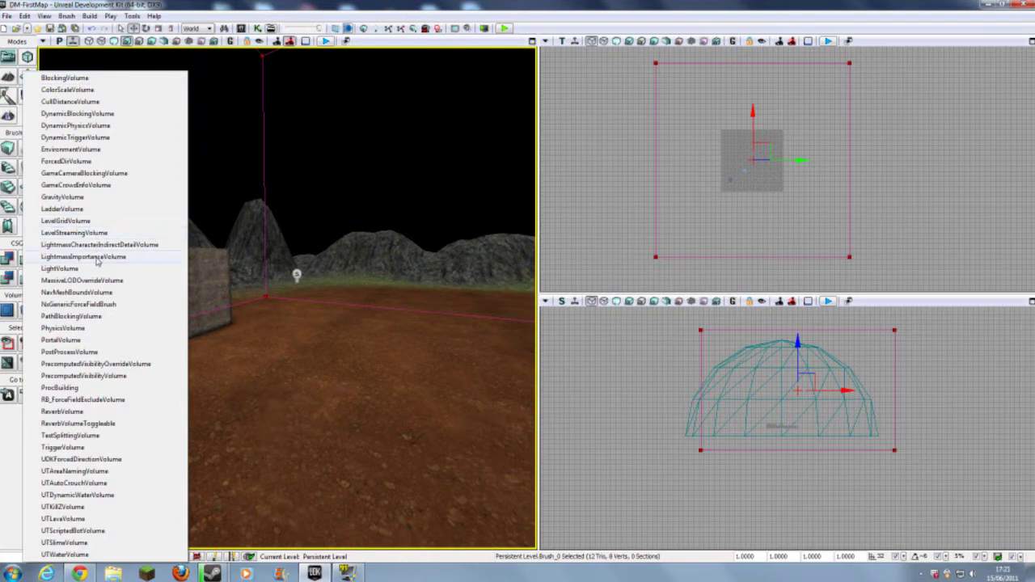
{"action": "left_click", "coordinate": [89, 257]}
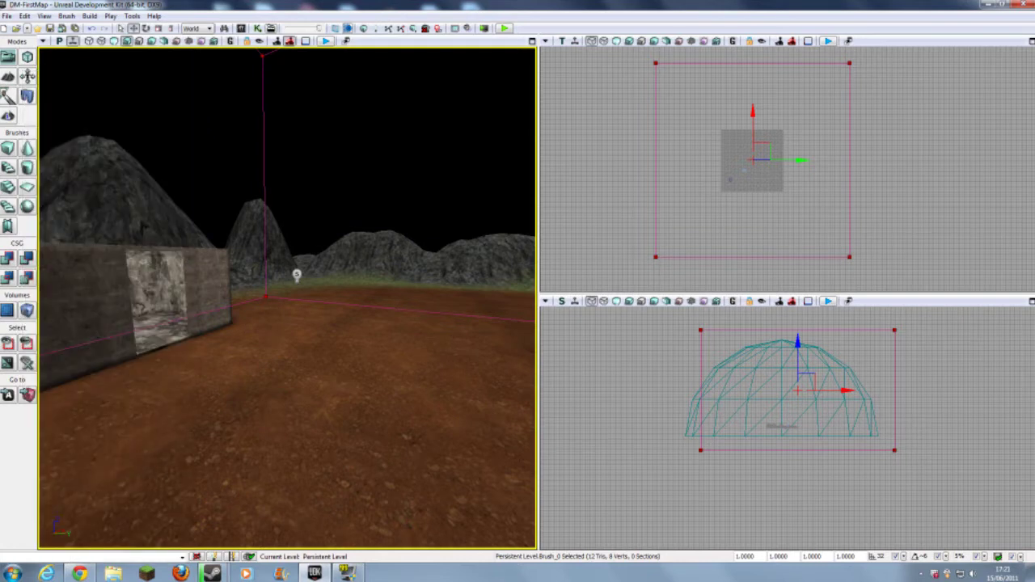
{"action": "right_click_drag", "start_coordinate": [279, 299], "coordinate": [419, 335]}
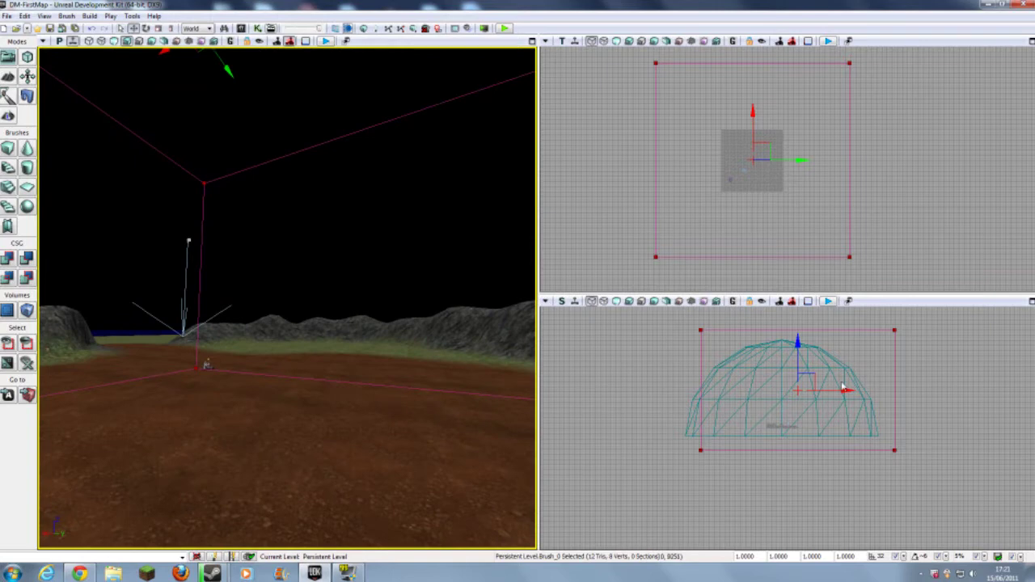
Shift the builder brush sideways to line up with the sky dome, add another LightmassImportanceVolume there, and move the brush slightly off it.
{"action": "left_click_drag", "start_coordinate": [845, 391], "coordinate": [826, 396]}
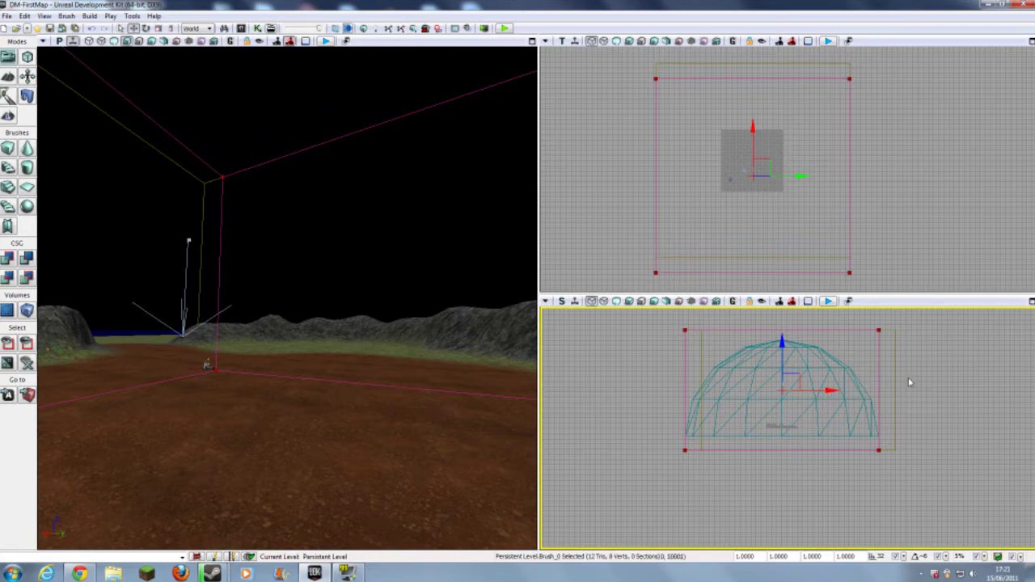
{"action": "right_click", "coordinate": [27, 311]}
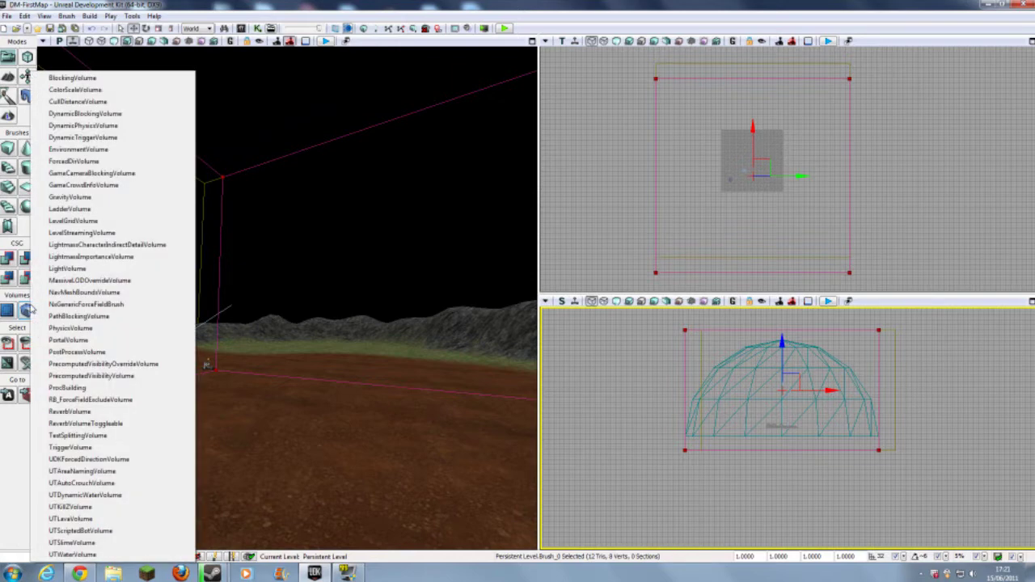
{"action": "left_click", "coordinate": [89, 257]}
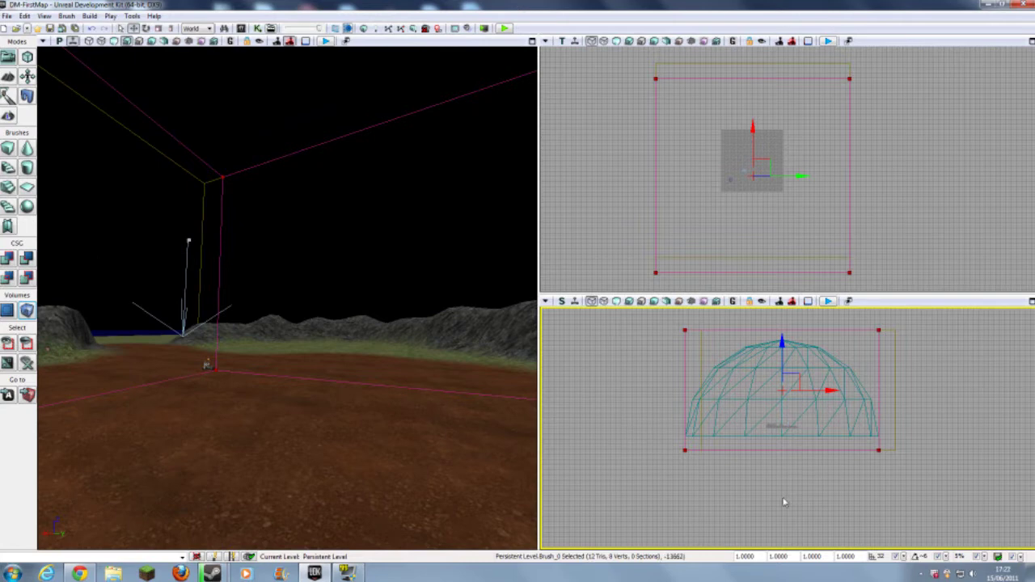
{"action": "left_click_drag", "start_coordinate": [831, 391], "coordinate": [839, 391]}
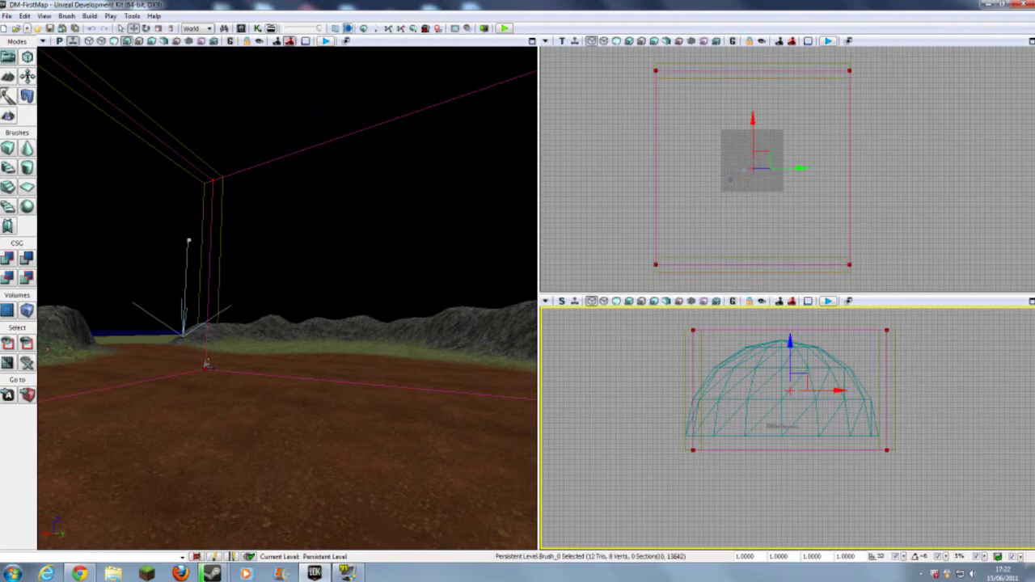
Cut the surplus LightmassImportanceVolume that is offset from the sky dome out of the level.
{"action": "left_click", "coordinate": [894, 333]}
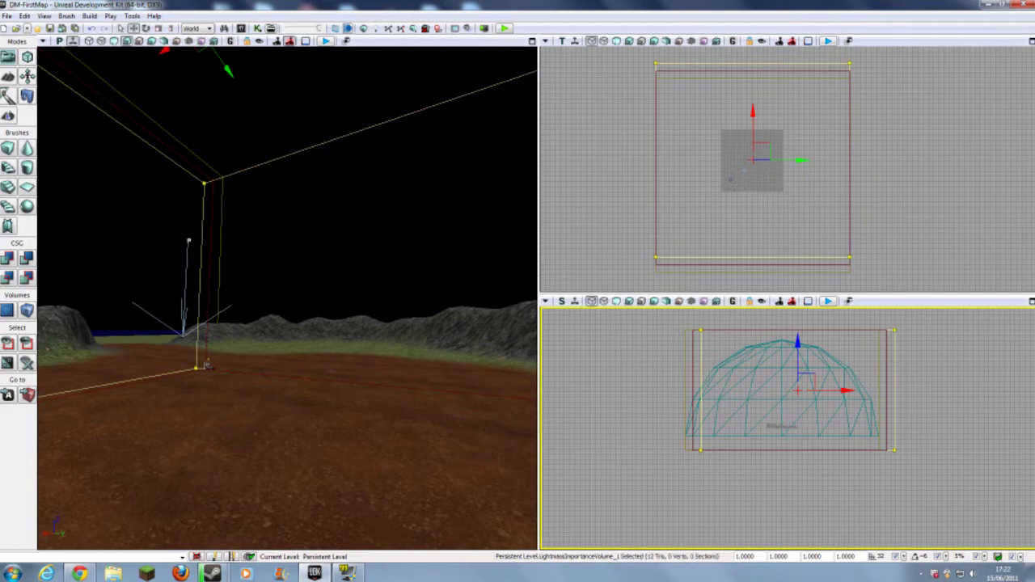
{"action": "right_click", "coordinate": [849, 260]}
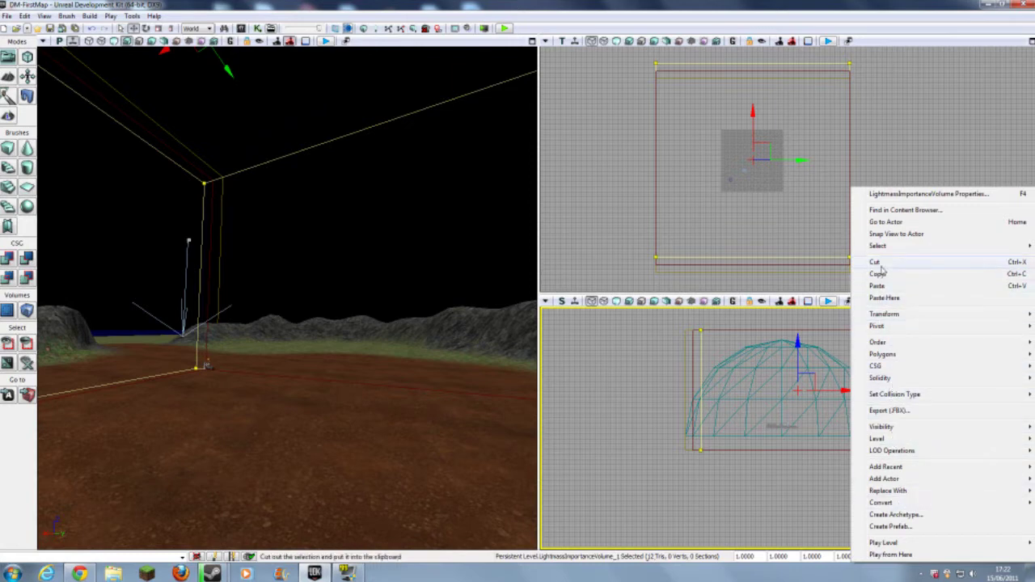
{"action": "left_click", "coordinate": [878, 263]}
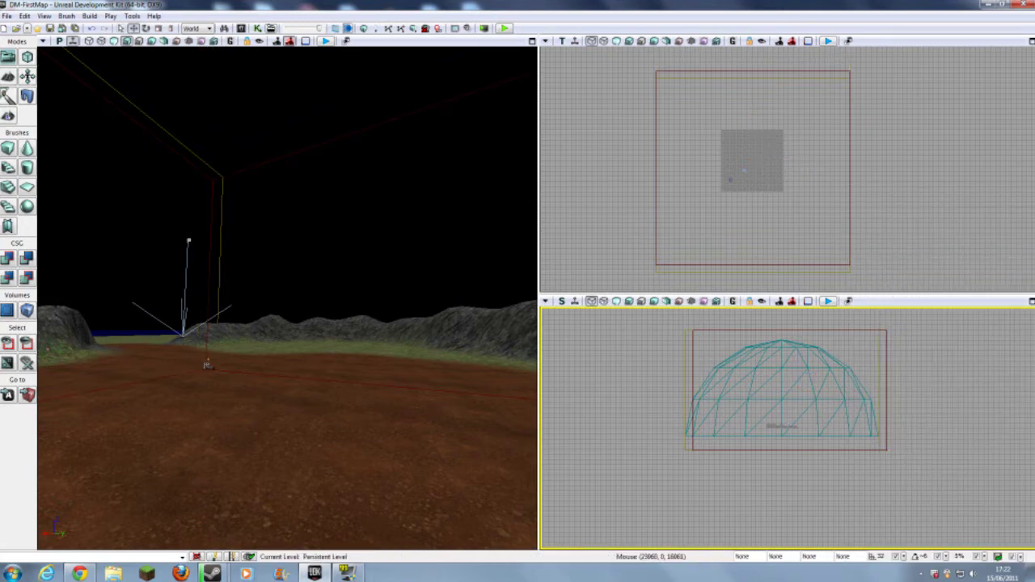
Rebuild the cube builder brush with X, Y and Z all set to 256.
{"action": "left_click", "coordinate": [887, 373]}
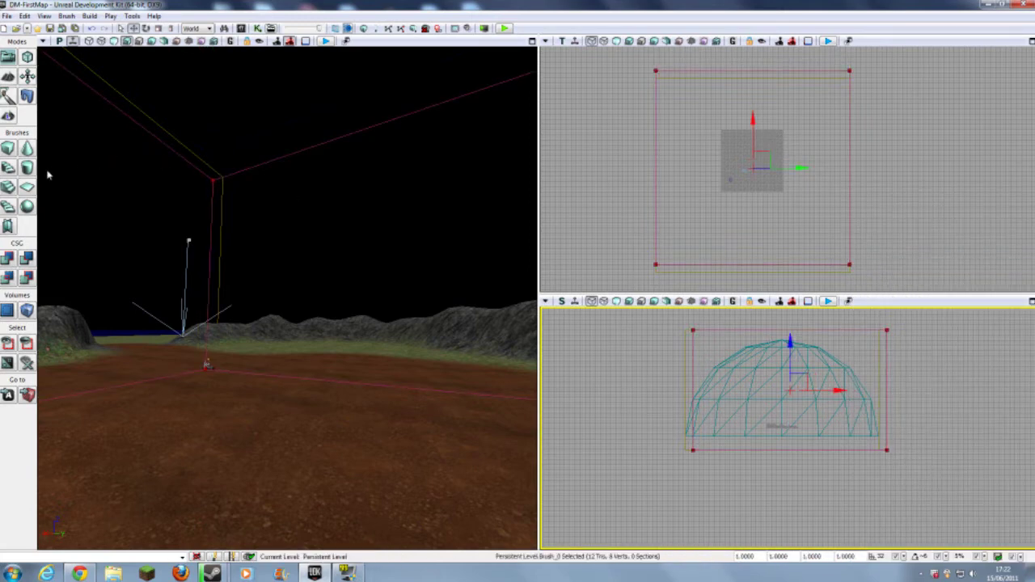
{"action": "right_click", "coordinate": [8, 148]}
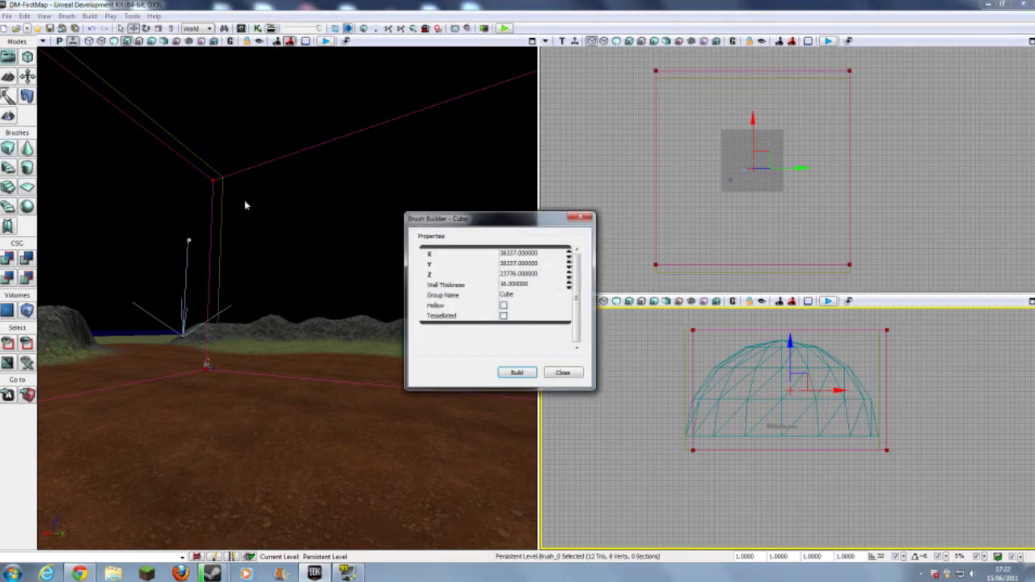
{"action": "left_click", "coordinate": [515, 255]}
{"action": "left_click", "coordinate": [514, 256]}
{"action": "double_click", "coordinate": [528, 256]}
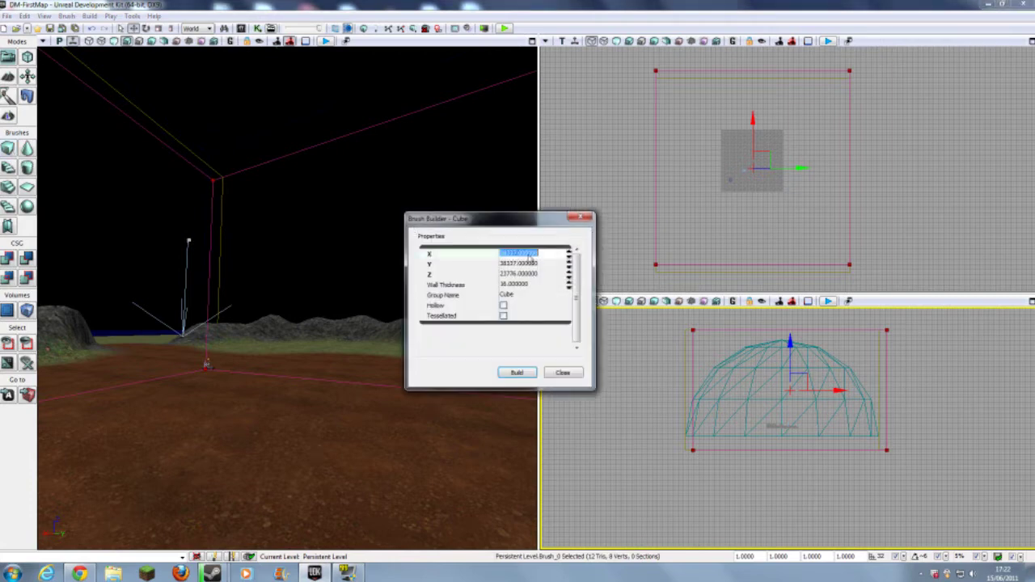
{"action": "type", "text": "256"}
{"action": "left_click", "coordinate": [509, 265]}
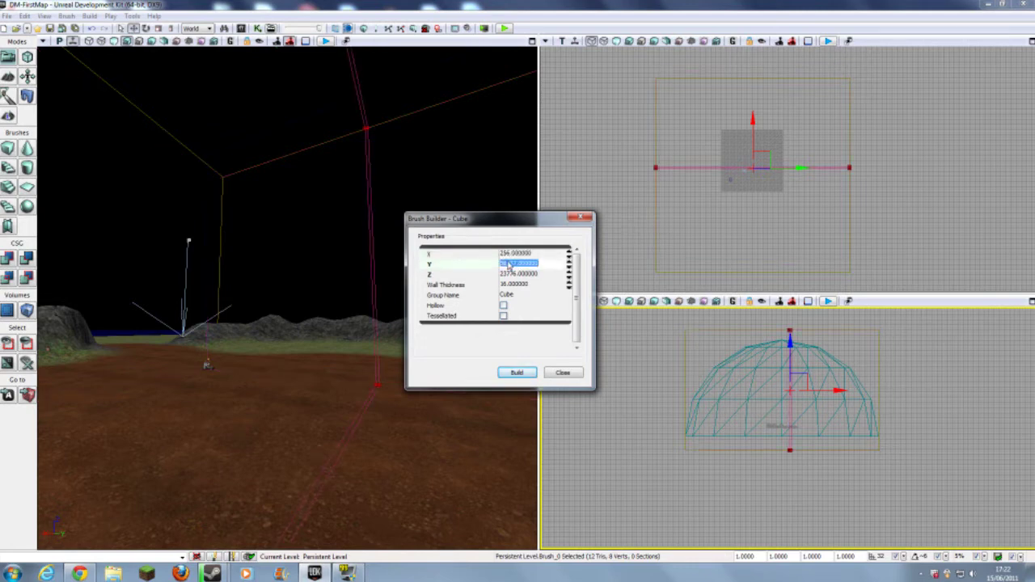
{"action": "type", "text": "256"}
{"action": "left_click", "coordinate": [512, 275]}
{"action": "type", "text": "256"}
{"action": "left_click", "coordinate": [518, 373]}
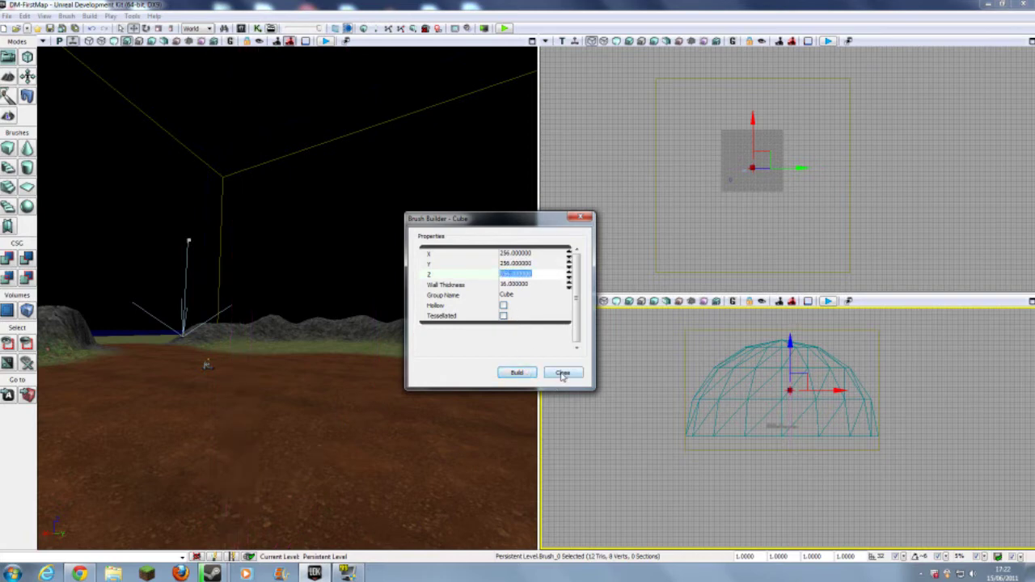
{"action": "left_click", "coordinate": [563, 373]}
Lower the small builder brush to terrain level and adjust its height so it sits just above the ground.
{"action": "left_click_drag", "start_coordinate": [791, 348], "coordinate": [788, 389]}
{"action": "mouse_move", "coordinate": [323, 340]}
{"action": "right_mouse_down"}
{"action": "mouse_move", "coordinate": [275, 250]}
{"action": "mouse_move", "coordinate": [234, 348]}
{"action": "mouse_move", "coordinate": [263, 380]}
{"action": "mouse_move", "coordinate": [384, 388]}
{"action": "mouse_move", "coordinate": [372, 388]}
{"action": "right_mouse_up"}
{"action": "key", "text": "w"}
{"action": "key", "text": "w"}
{"action": "key", "text": "d"}
{"action": "left_click_drag", "start_coordinate": [302, 344], "coordinate": [303, 225]}
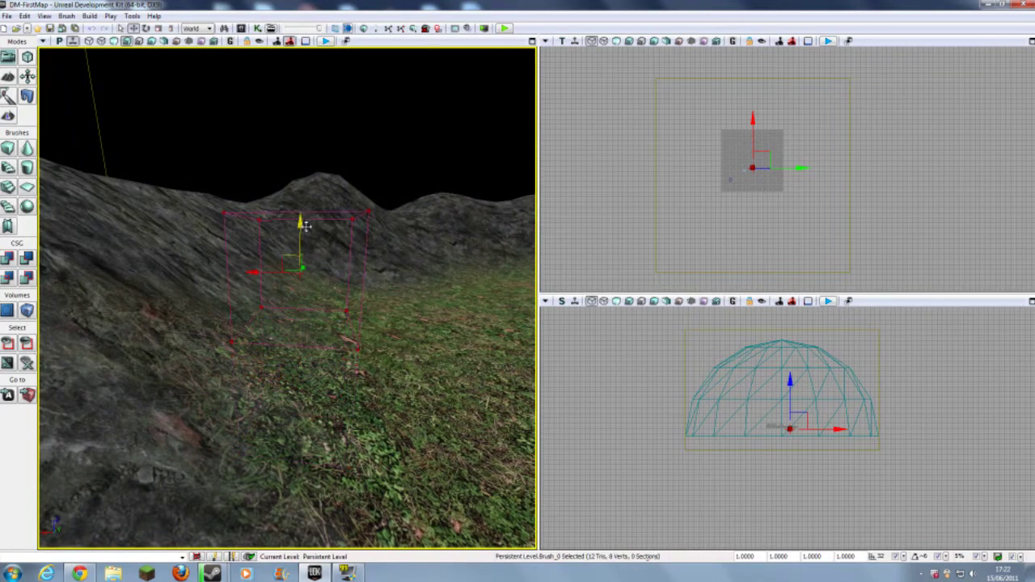
{"action": "mouse_move", "coordinate": [302, 224]}
{"action": "right_mouse_down"}
{"action": "mouse_move", "coordinate": [429, 227]}
{"action": "mouse_move", "coordinate": [534, 207]}
{"action": "mouse_move", "coordinate": [615, 231]}
{"action": "mouse_move", "coordinate": [627, 251]}
{"action": "mouse_move", "coordinate": [579, 253]}
{"action": "right_mouse_up"}
{"action": "key", "text": "w"}
{"action": "key", "text": "s"}
{"action": "left_click_drag", "start_coordinate": [294, 313], "coordinate": [354, 308]}
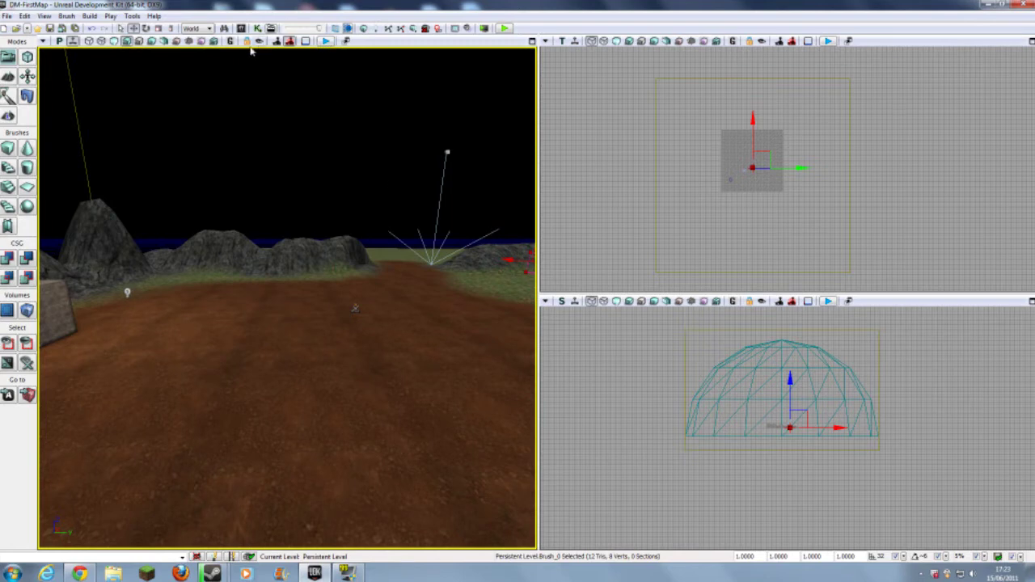
Save the DM-FirstMap level.
{"action": "left_click", "coordinate": [6, 16]}
{"action": "left_click", "coordinate": [20, 81]}
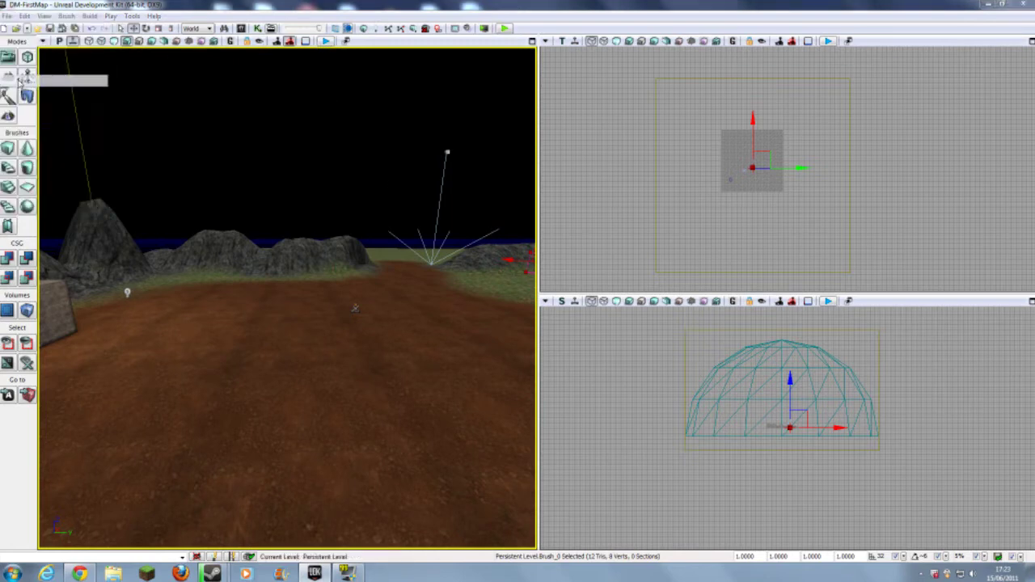
{"action": "left_click", "coordinate": [491, 379]}
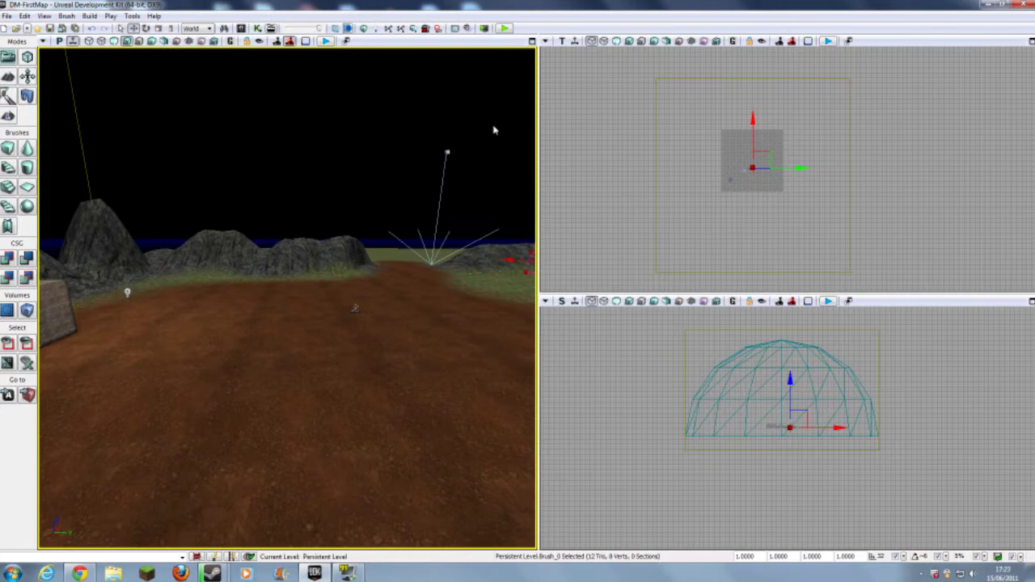
Build the level's lighting at Production quality with Use Lightmass enabled.
{"action": "left_click", "coordinate": [379, 31]}
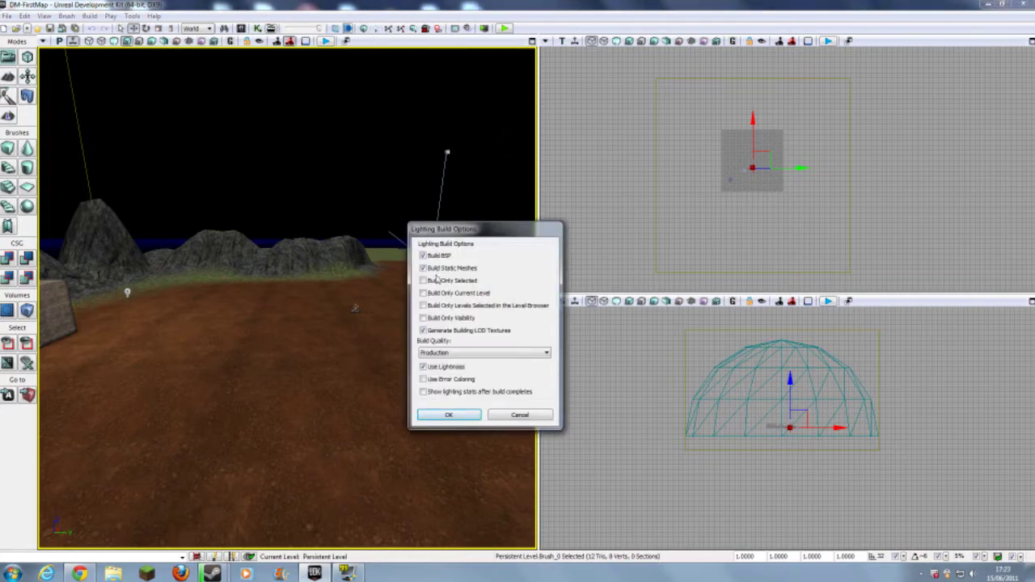
{"action": "left_click", "coordinate": [461, 354]}
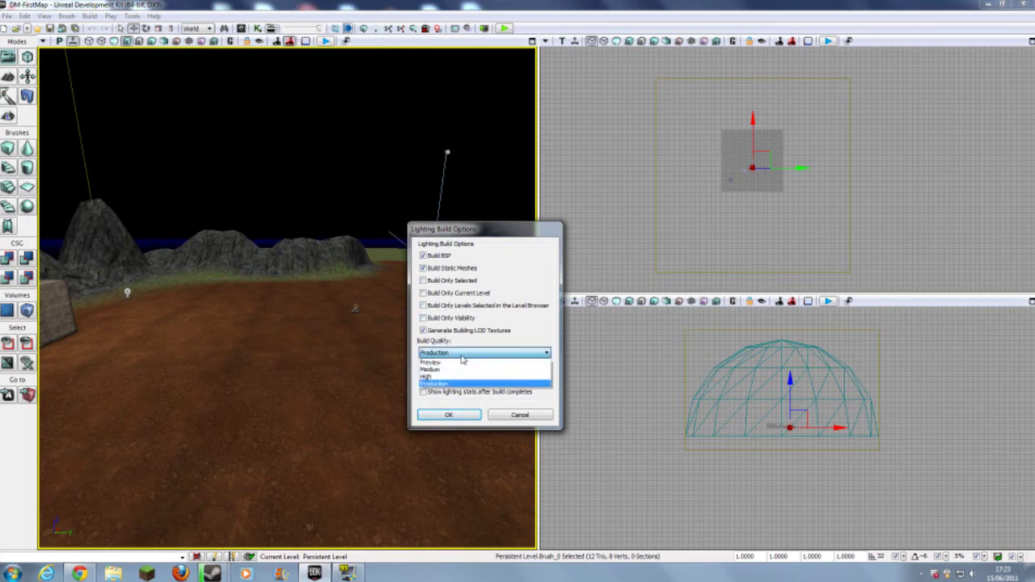
{"action": "left_click", "coordinate": [462, 356]}
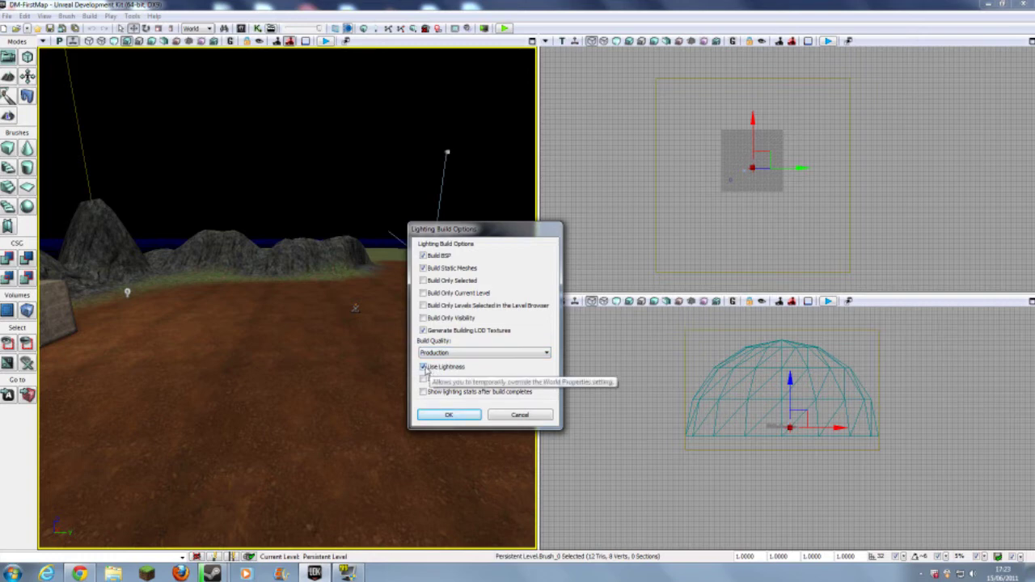
{"action": "left_click", "coordinate": [450, 415]}
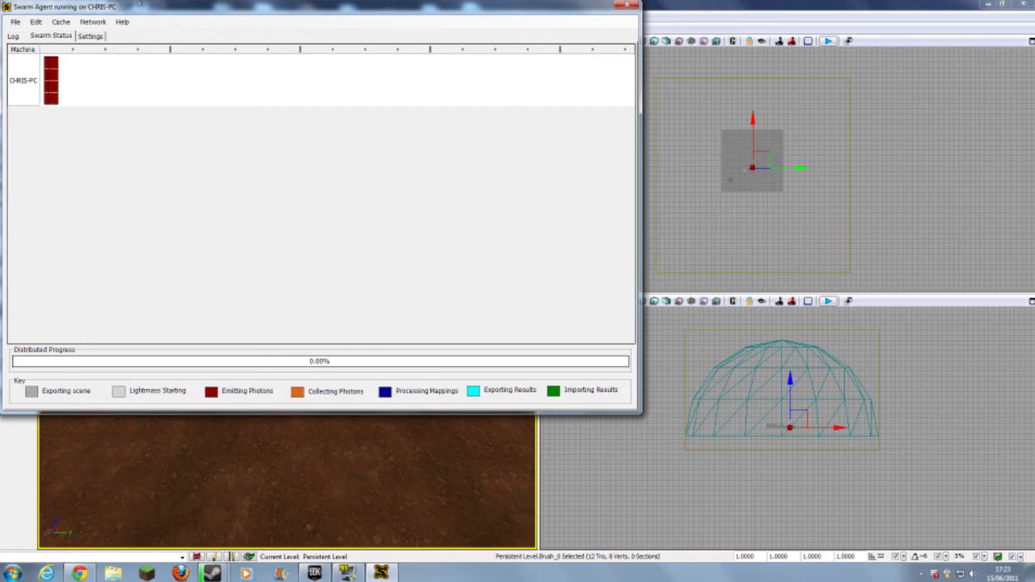
Move the Swarm Agent window aside, close it, and dismiss the Map Check results.
{"action": "left_click_drag", "start_coordinate": [192, 15], "coordinate": [881, 127]}
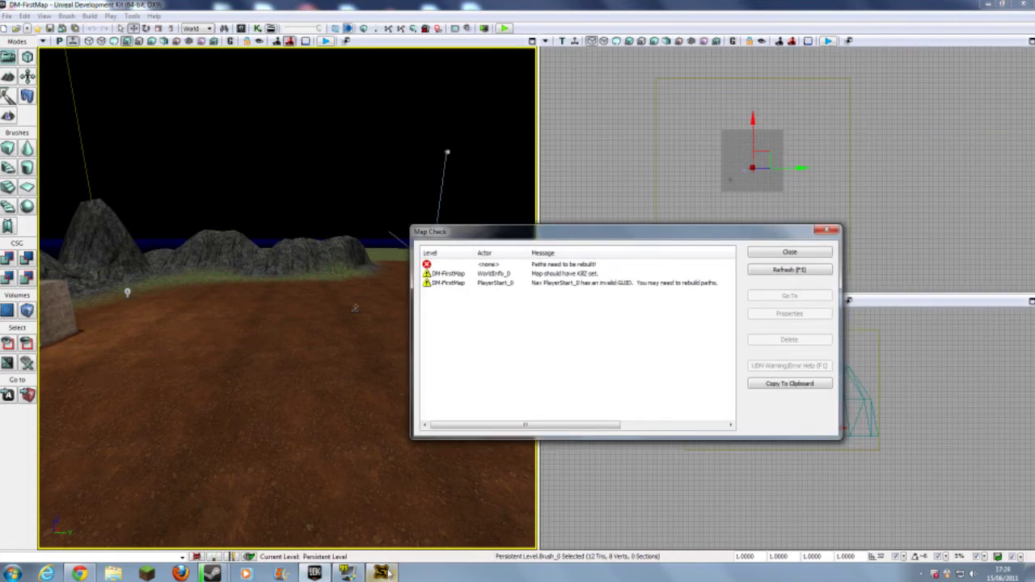
{"action": "left_click", "coordinate": [385, 574]}
{"action": "left_click_drag", "start_coordinate": [752, 96], "coordinate": [478, 111]}
{"action": "left_click", "coordinate": [825, 101]}
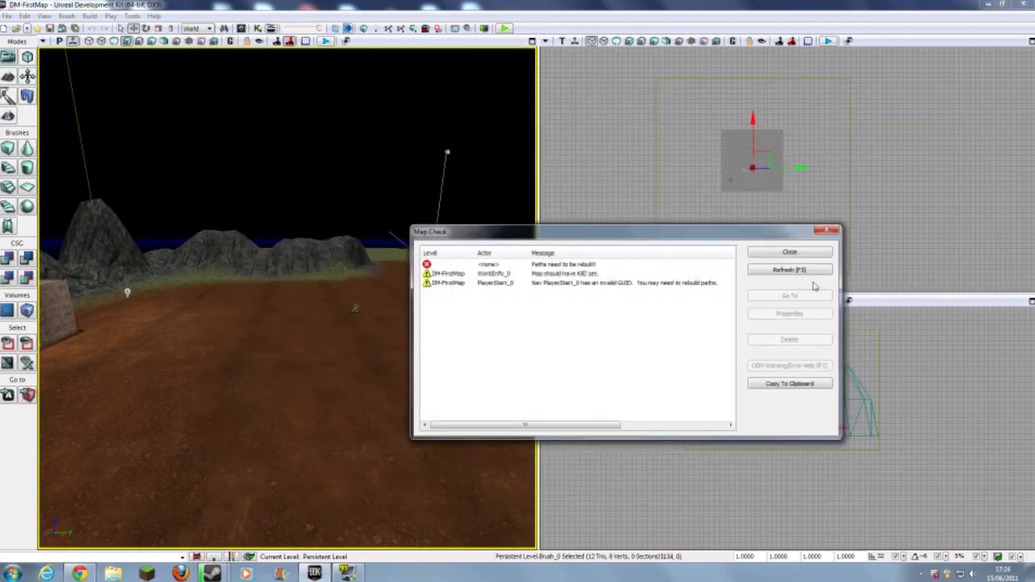
{"action": "left_click", "coordinate": [829, 232]}
Turn on Game View in the perspective viewport and examine the built lighting across the terrain and sky.
{"action": "left_click_drag", "start_coordinate": [388, 315], "coordinate": [267, 279]}
{"action": "key", "text": "w"}
{"action": "mouse_move", "coordinate": [267, 279]}
{"action": "right_mouse_down"}
{"action": "mouse_move", "coordinate": [222, 278]}
{"action": "mouse_move", "coordinate": [486, 275]}
{"action": "mouse_move", "coordinate": [526, 234]}
{"action": "mouse_move", "coordinate": [405, 275]}
{"action": "mouse_move", "coordinate": [364, 300]}
{"action": "mouse_move", "coordinate": [372, 324]}
{"action": "mouse_move", "coordinate": [364, 301]}
{"action": "mouse_move", "coordinate": [259, 285]}
{"action": "mouse_move", "coordinate": [65, 282]}
{"action": "mouse_move", "coordinate": [11, 327]}
{"action": "mouse_move", "coordinate": [73, 299]}
{"action": "mouse_move", "coordinate": [439, 295]}
{"action": "right_mouse_up"}
{"action": "key", "text": "w"}
{"action": "key", "text": "w"}
{"action": "key", "text": "w"}
{"action": "key", "text": "w"}
{"action": "key", "text": "w"}
{"action": "key", "text": "w"}
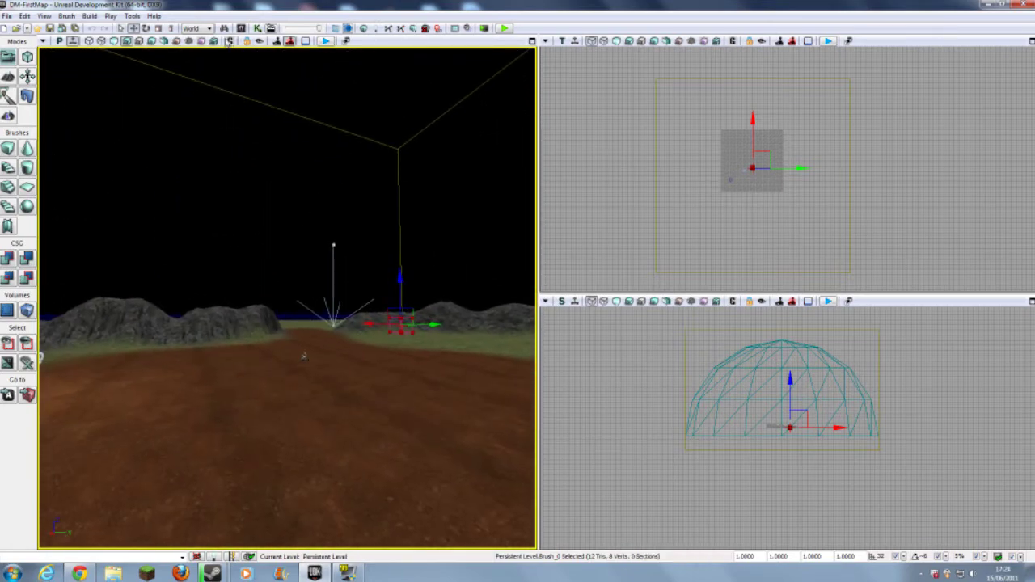
{"action": "left_click", "coordinate": [231, 41]}
{"action": "right_click_drag", "start_coordinate": [287, 298], "coordinate": [348, 305]}
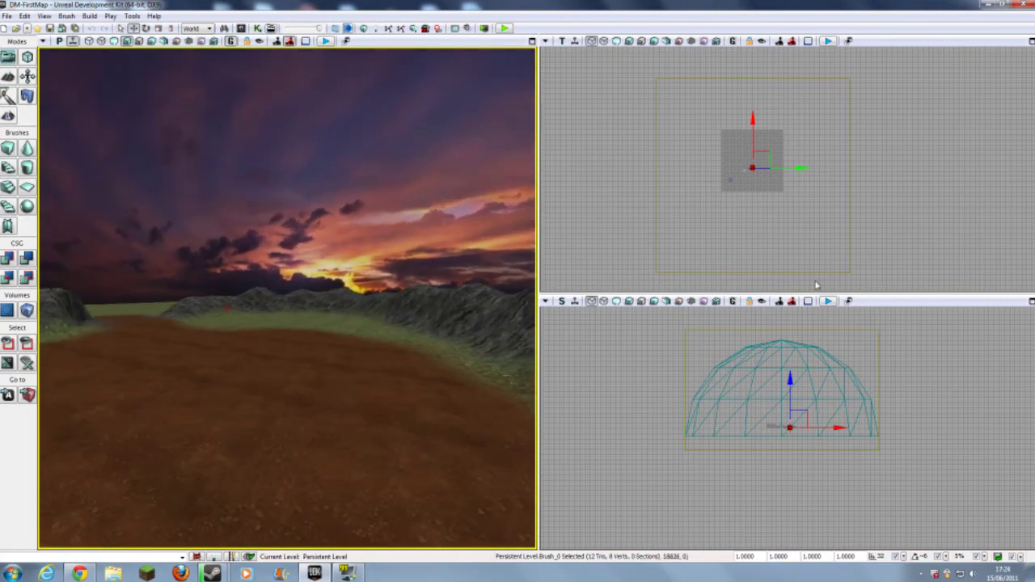
{"action": "right_click_drag", "start_coordinate": [287, 298], "coordinate": [217, 301]}
{"action": "right_click_drag", "start_coordinate": [331, 279], "coordinate": [319, 279]}
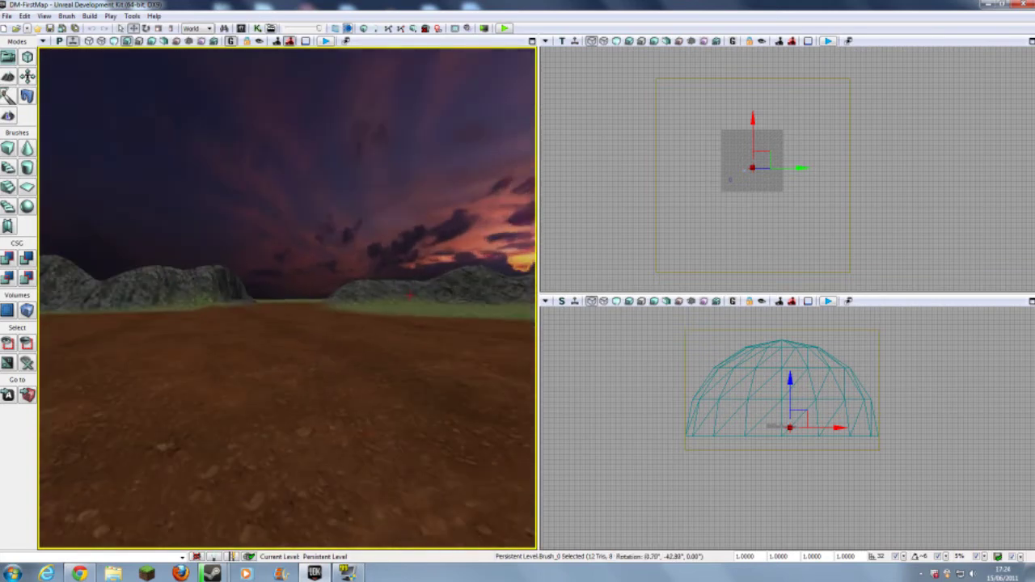
Play the level in the perspective viewport and walk into the brick building to inspect its interior lighting.
{"action": "left_click", "coordinate": [327, 42]}
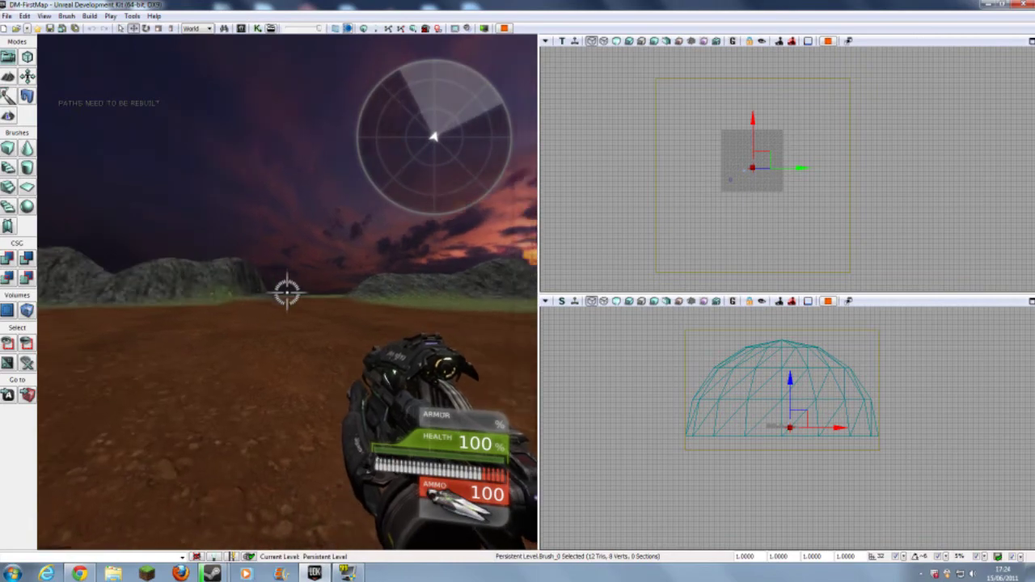
{"action": "key", "text": "w"}
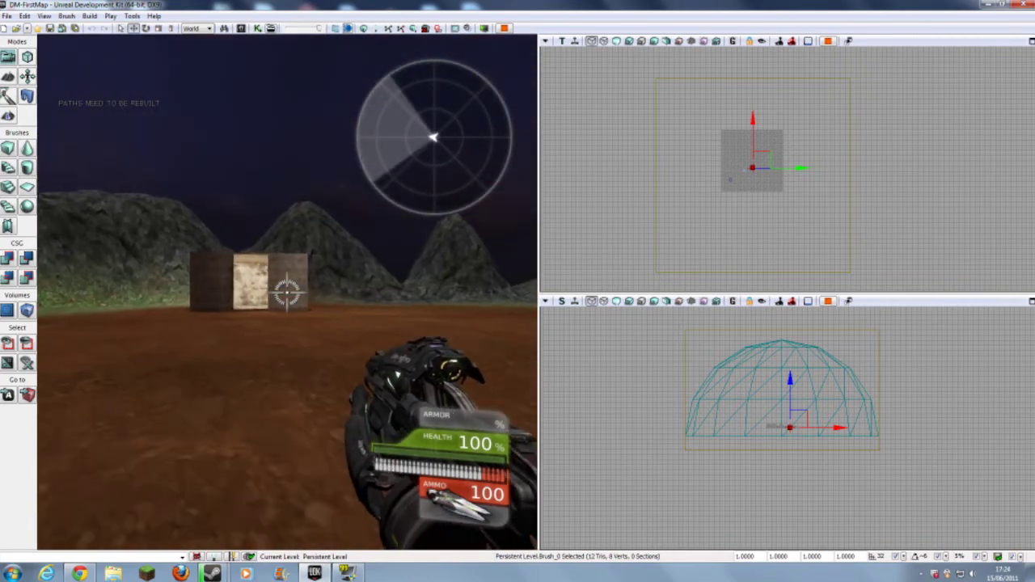
{"action": "key", "text": "w"}
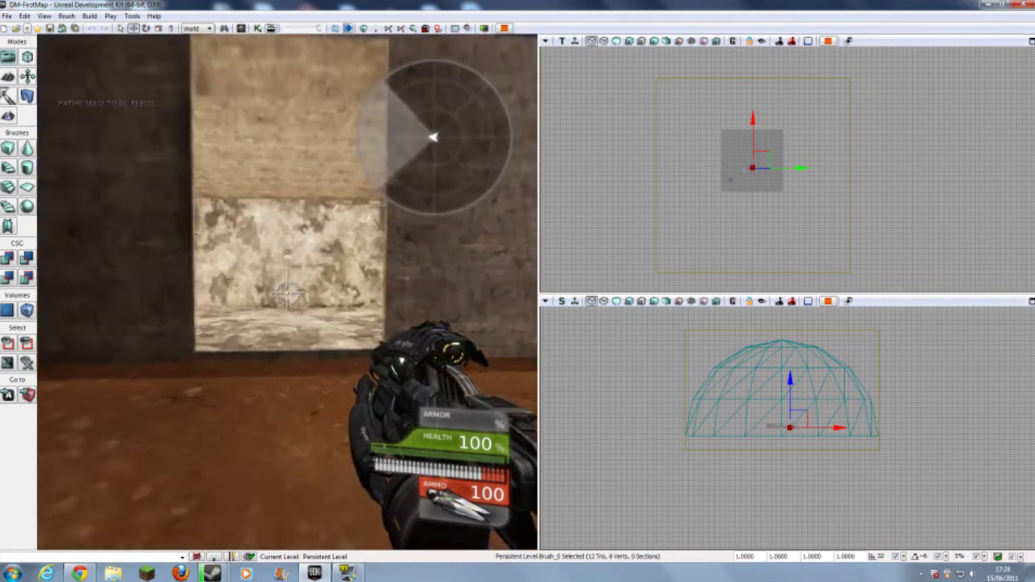
{"action": "key", "text": "w"}
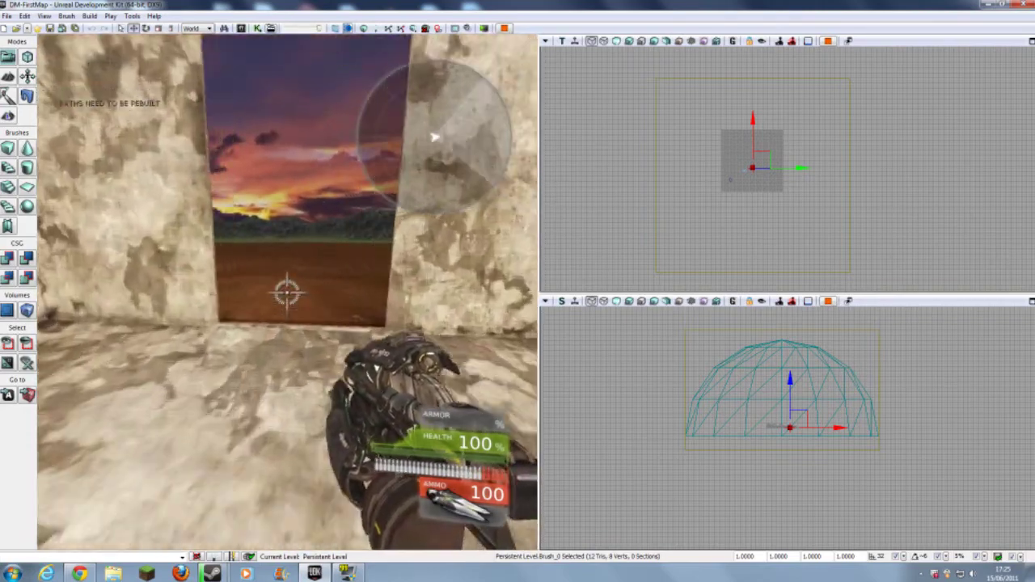
Walk out of the building and across the terrain to examine the lighting on the hills, grass and outer walls.
{"action": "key", "text": "w"}
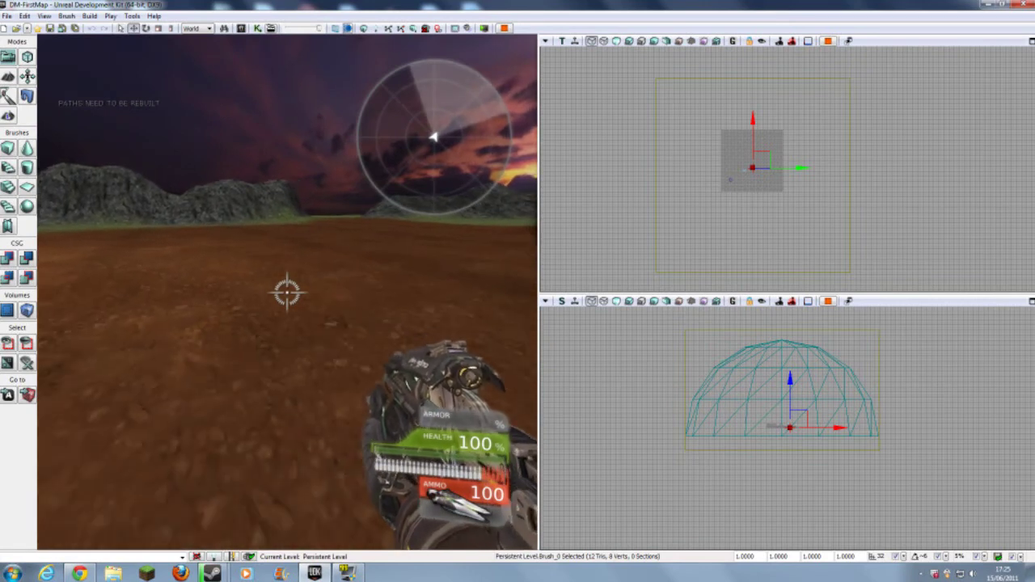
{"action": "key", "text": "w"}
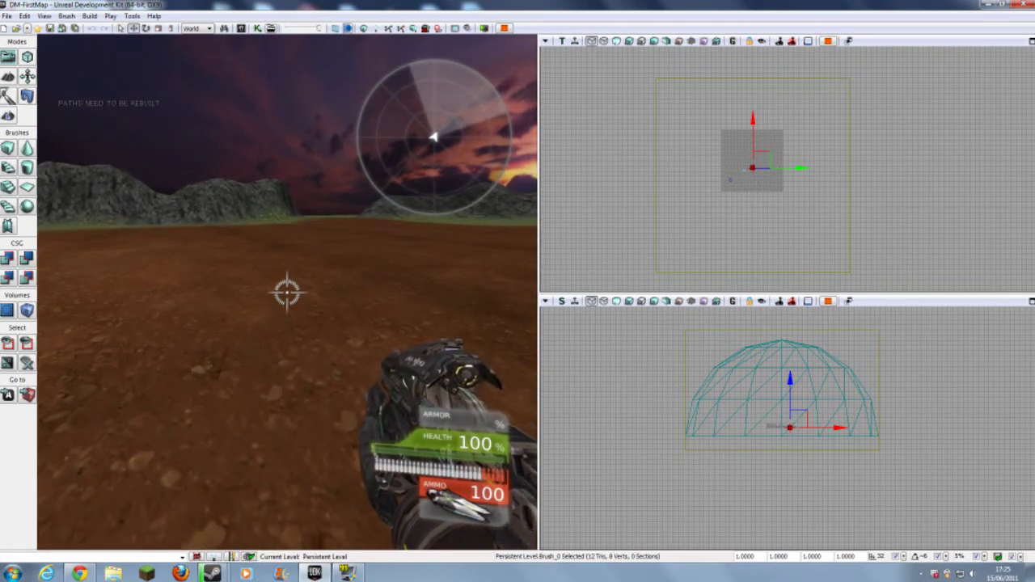
{"action": "mouse_move", "coordinate": [287, 293]}
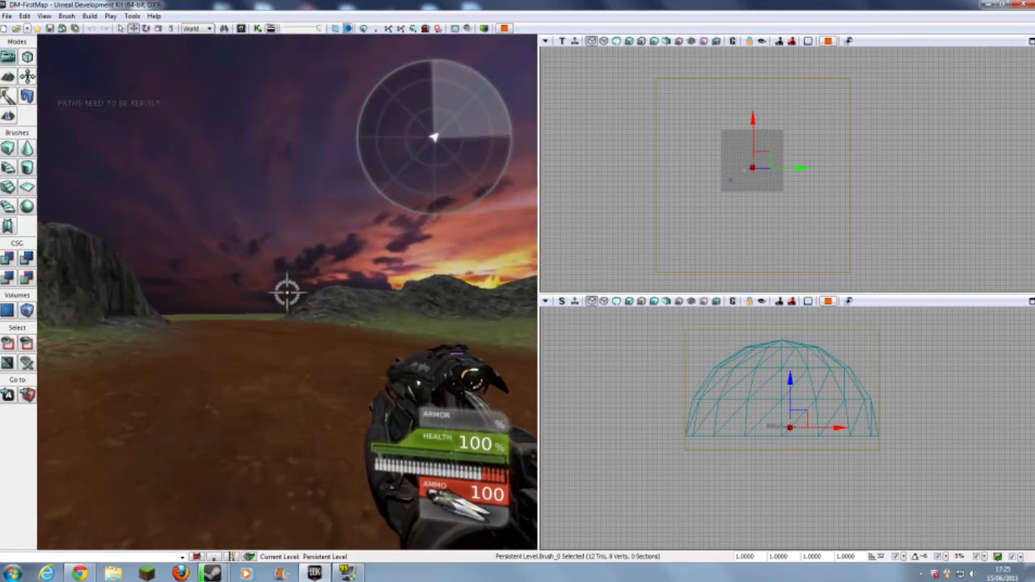
{"action": "key", "text": "w"}
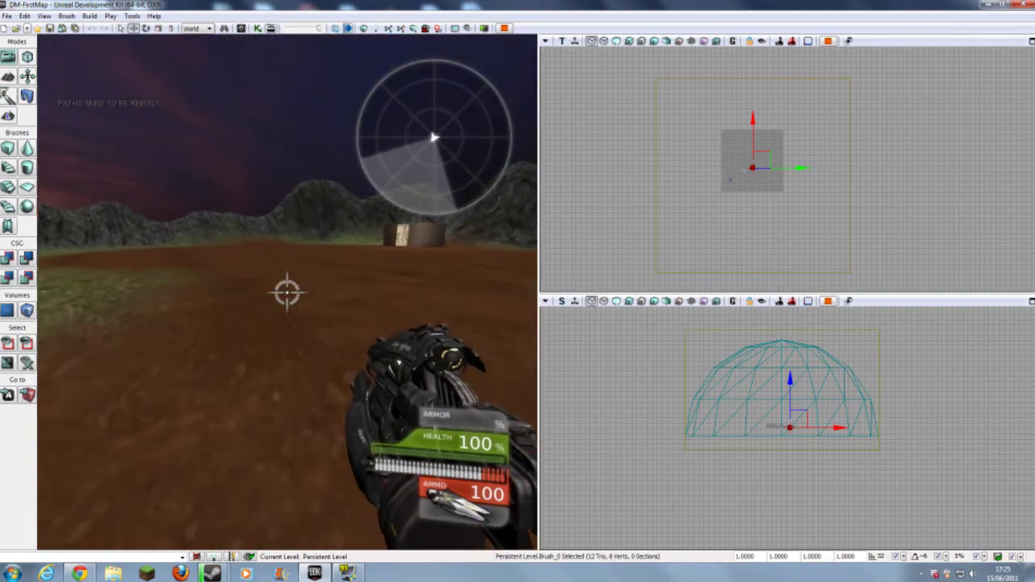
{"action": "key", "text": "w"}
{"action": "key", "text": "w"}
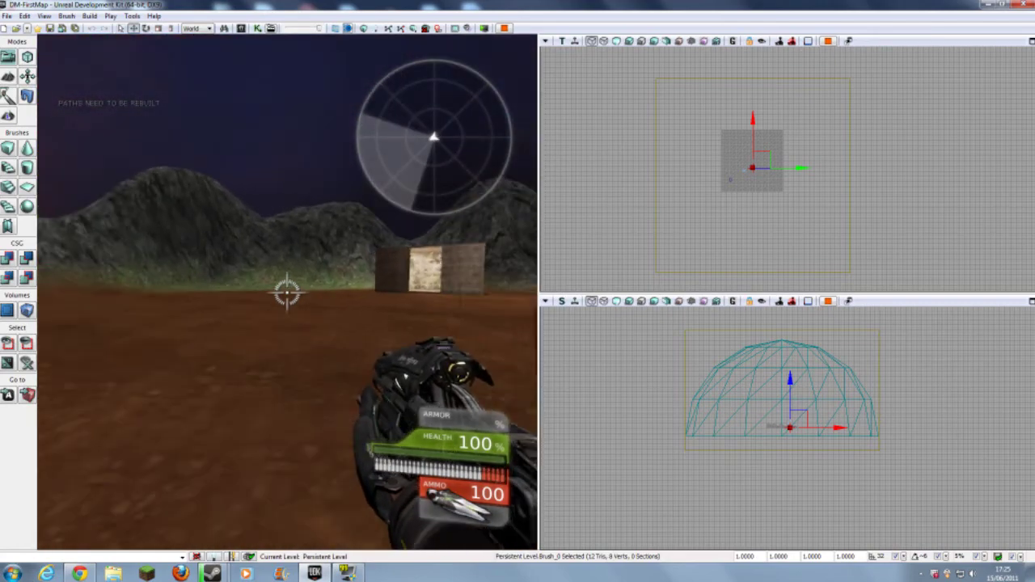
{"action": "key", "text": "w"}
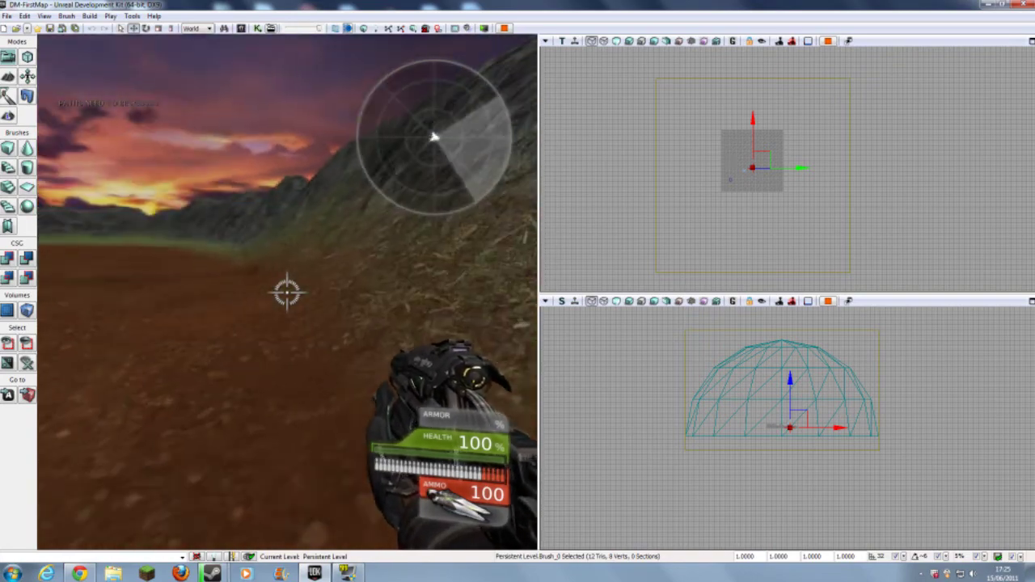
{"action": "key", "text": "w"}
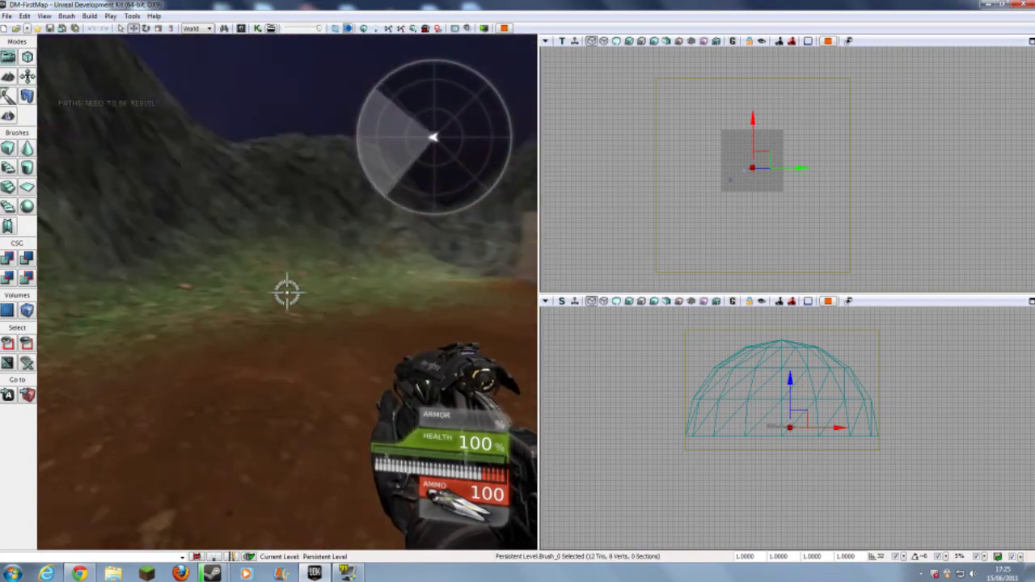
{"action": "key", "text": "w"}
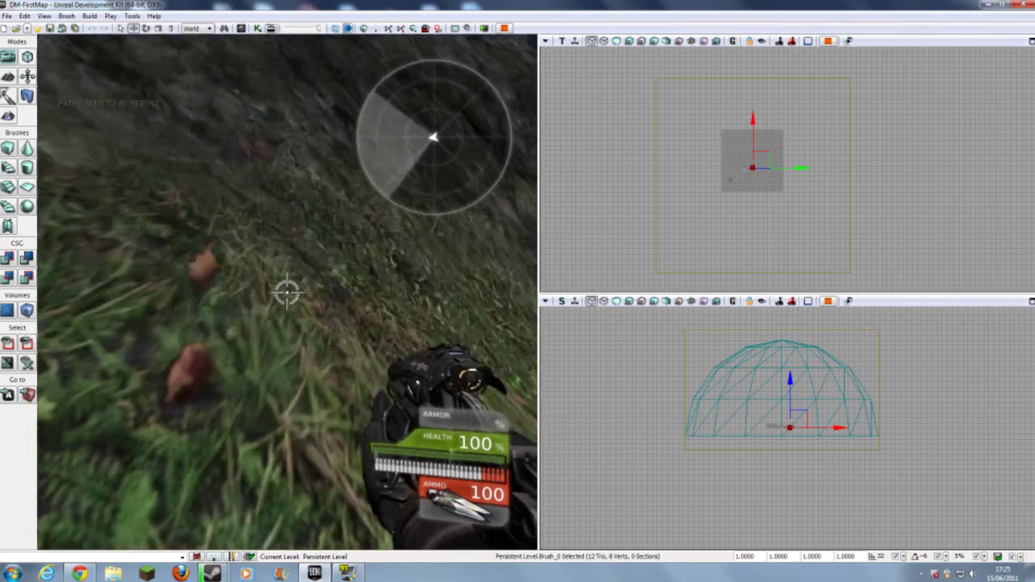
{"action": "key", "text": "w"}
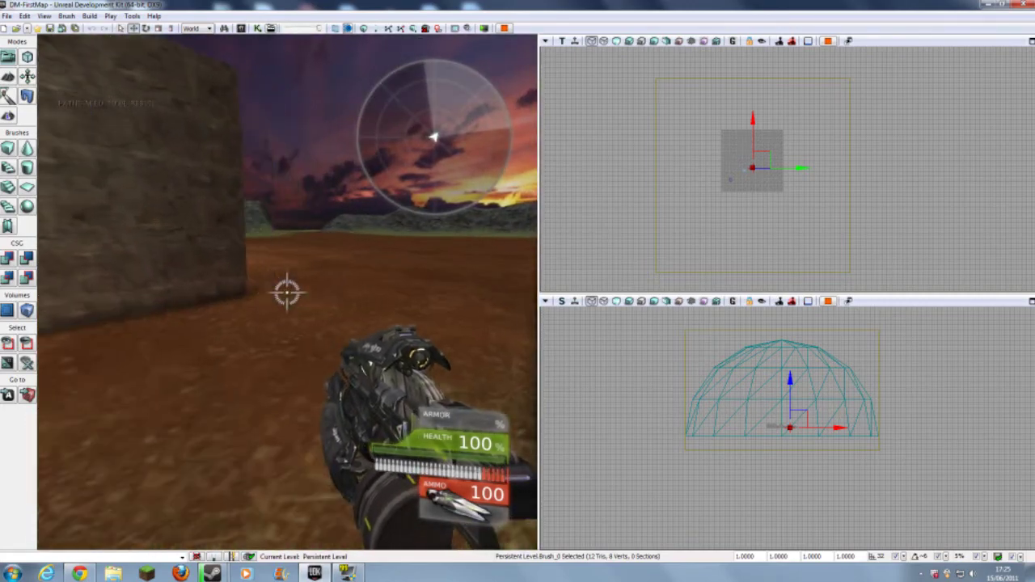